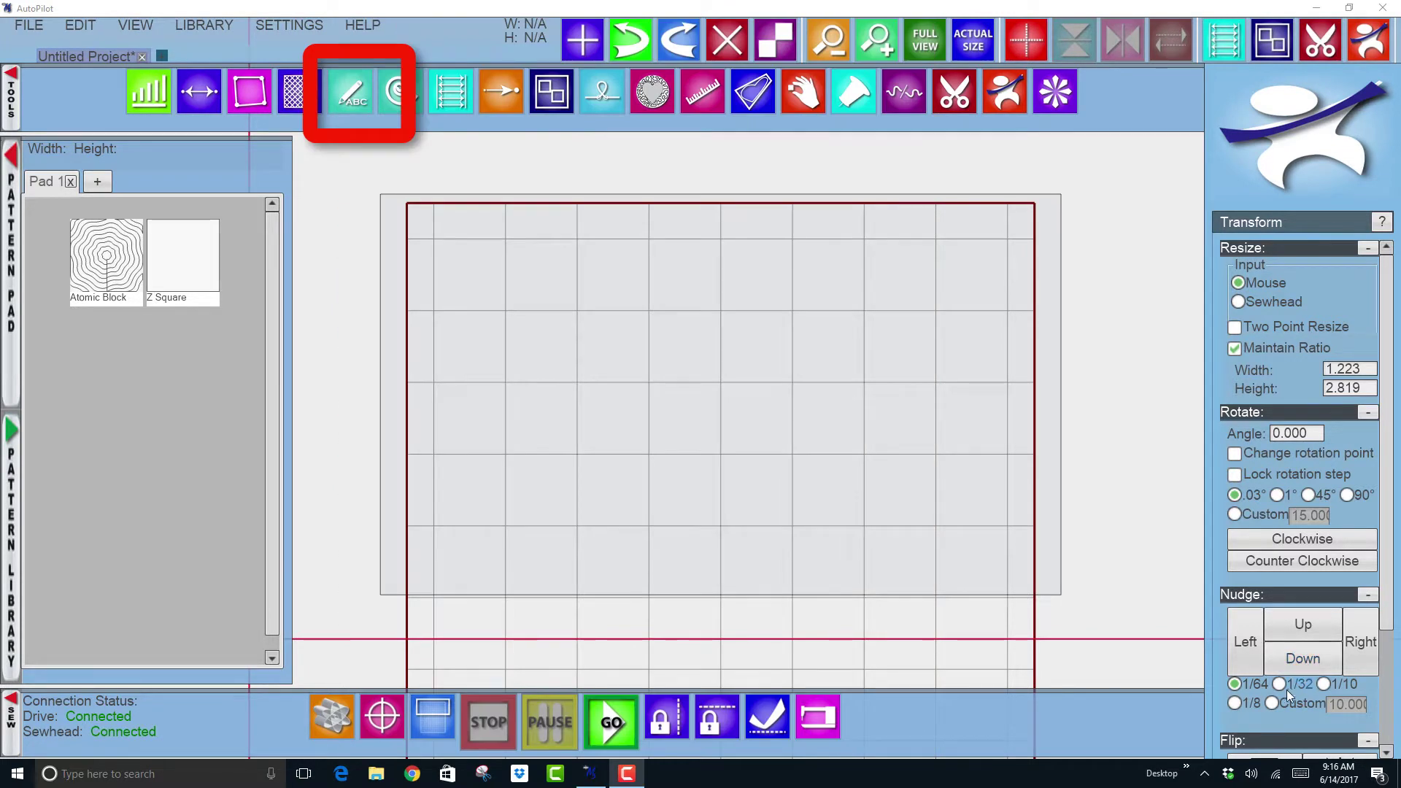
- Switch to the Draw tool for freehand sewhead drawing with Continuous Sew
left_click(343, 96)
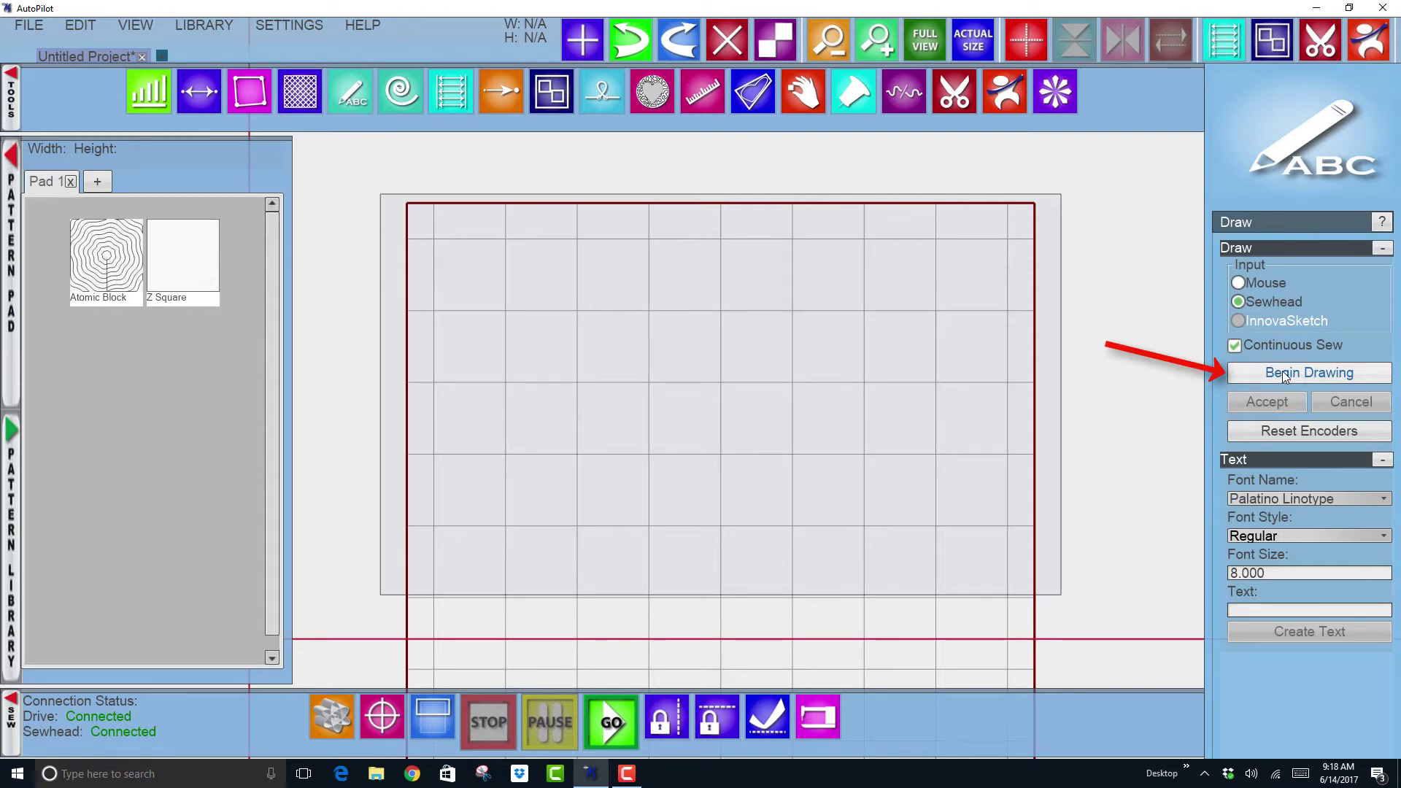
- Acknowledge the warning to detach the belts and disable the thread break sensor
left_click(1282, 371)
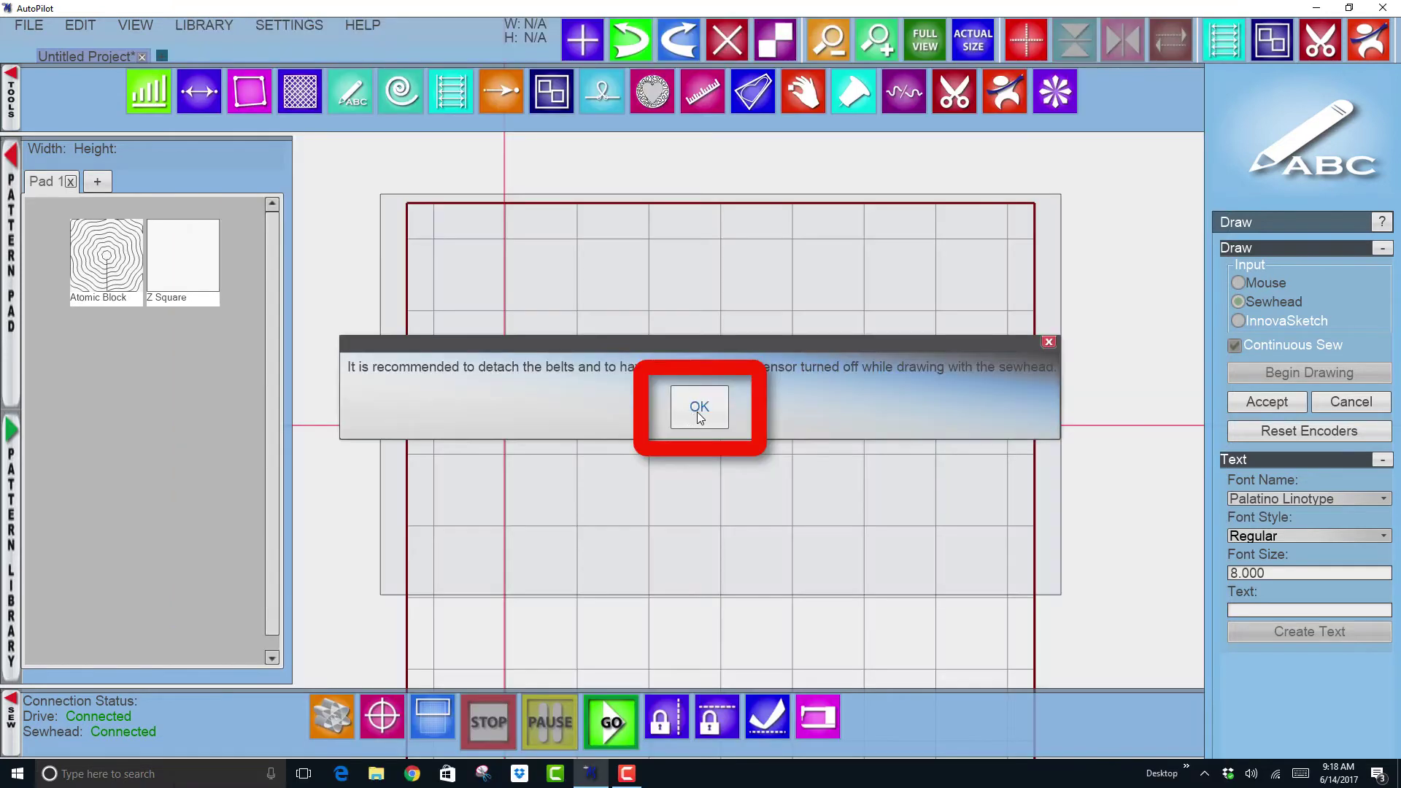
- Trace the appliqué tulip outline and its short stem with the sewhead
left_click(699, 412)
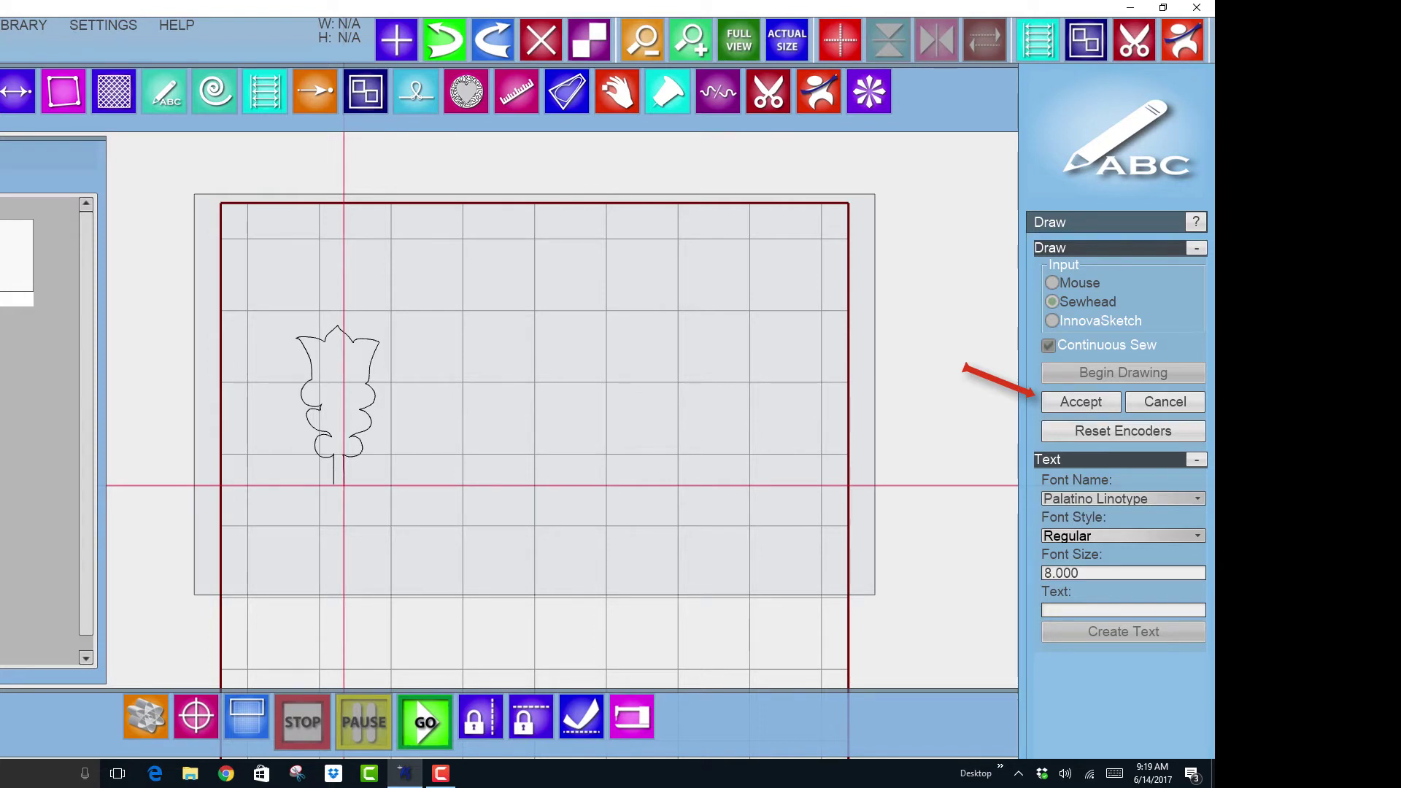
- Accept the traced tulip outline in the Draw panel
left_click(1081, 401)
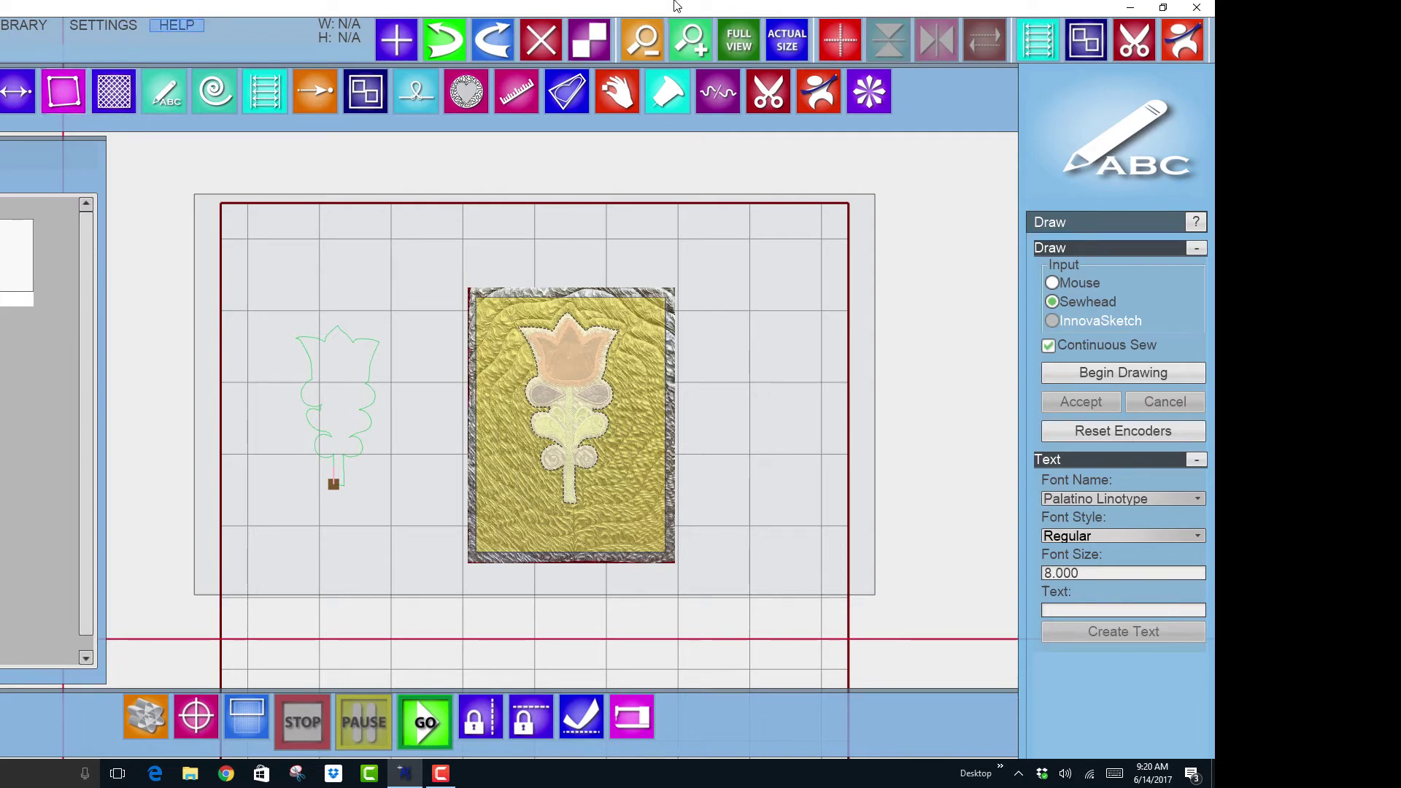
- Place four pushpins at the block corners to form a rectangle around the tulip
left_click(661, 99)
left_click(663, 103)
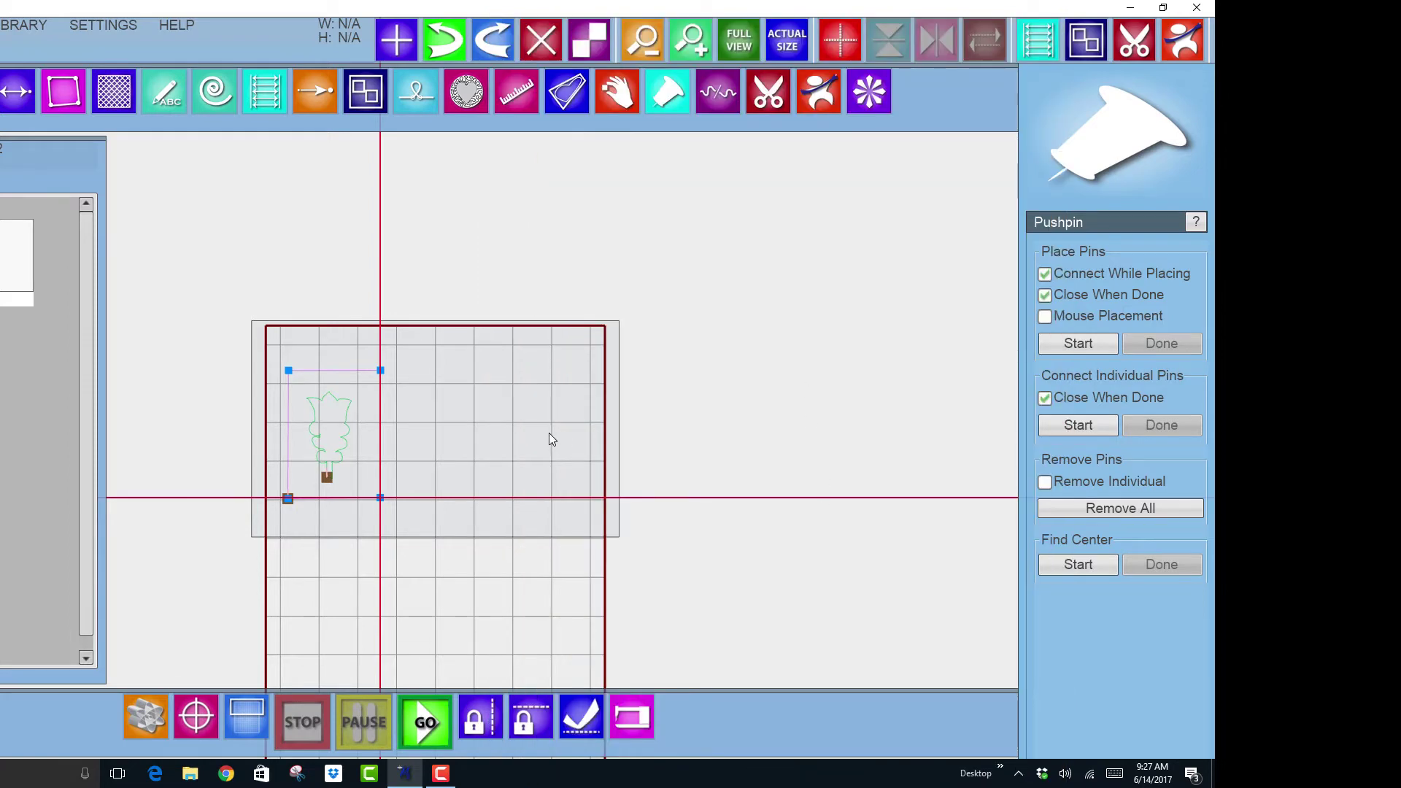
- Unlock the traced tulip design from the Transform tool
left_click(1184, 50)
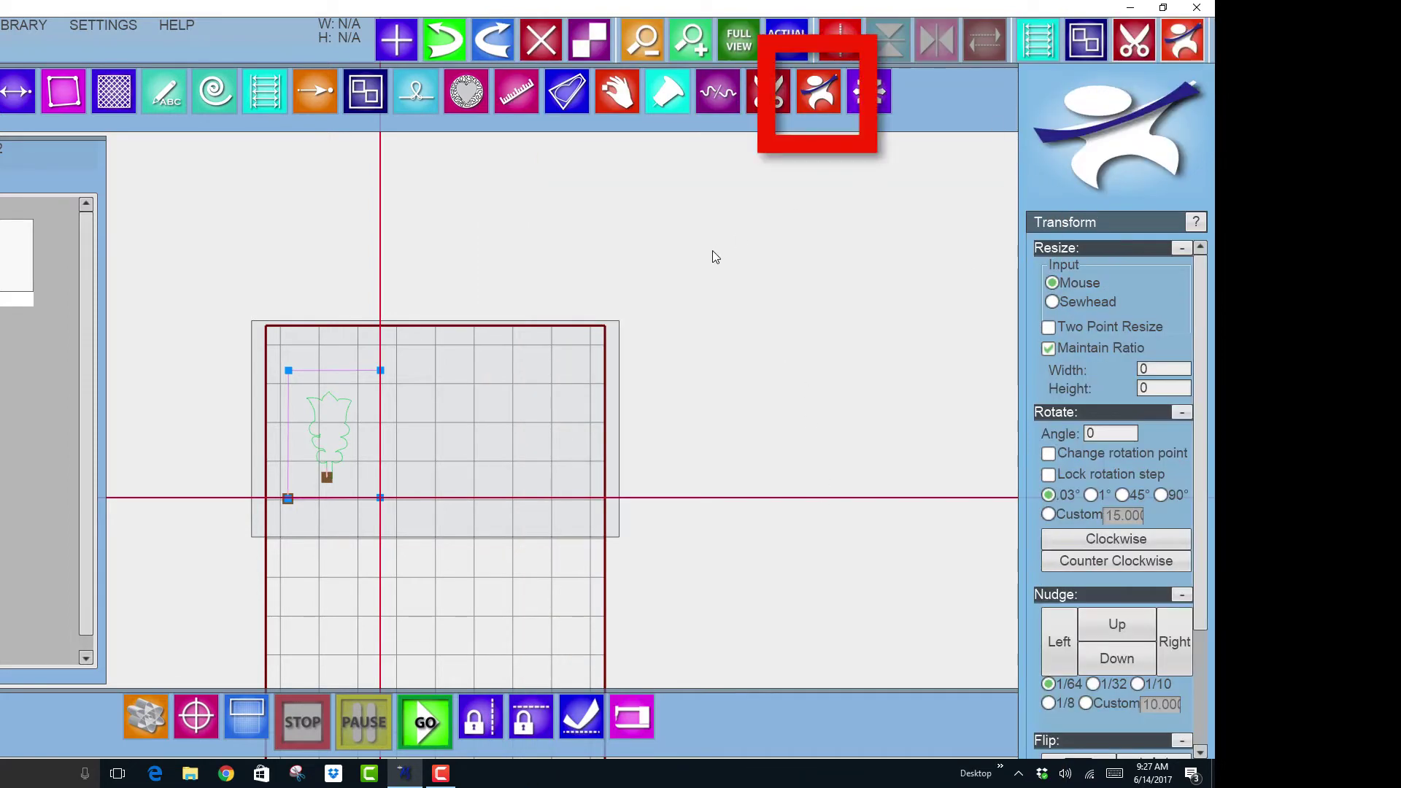
scroll(273, 457, "up", 4)
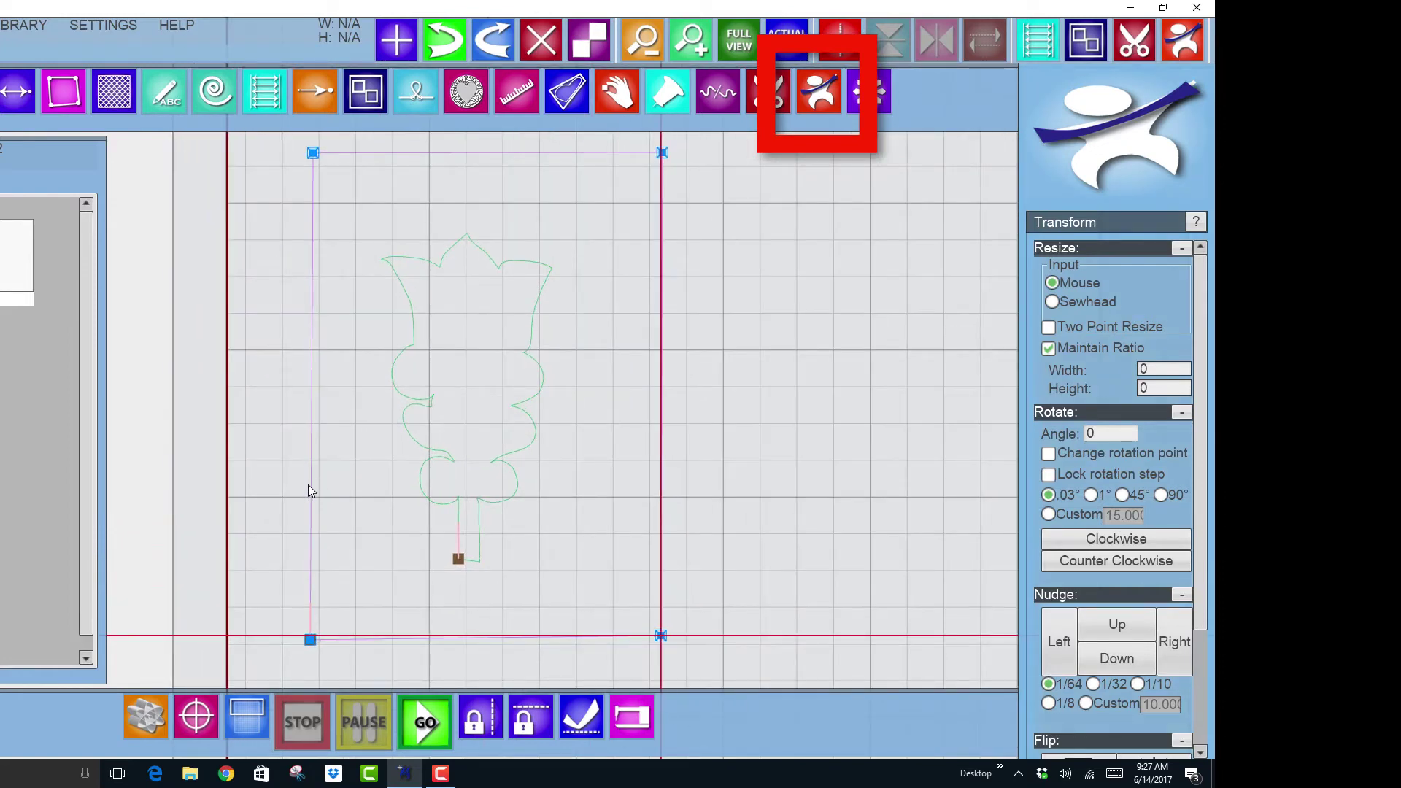
right_click(309, 487)
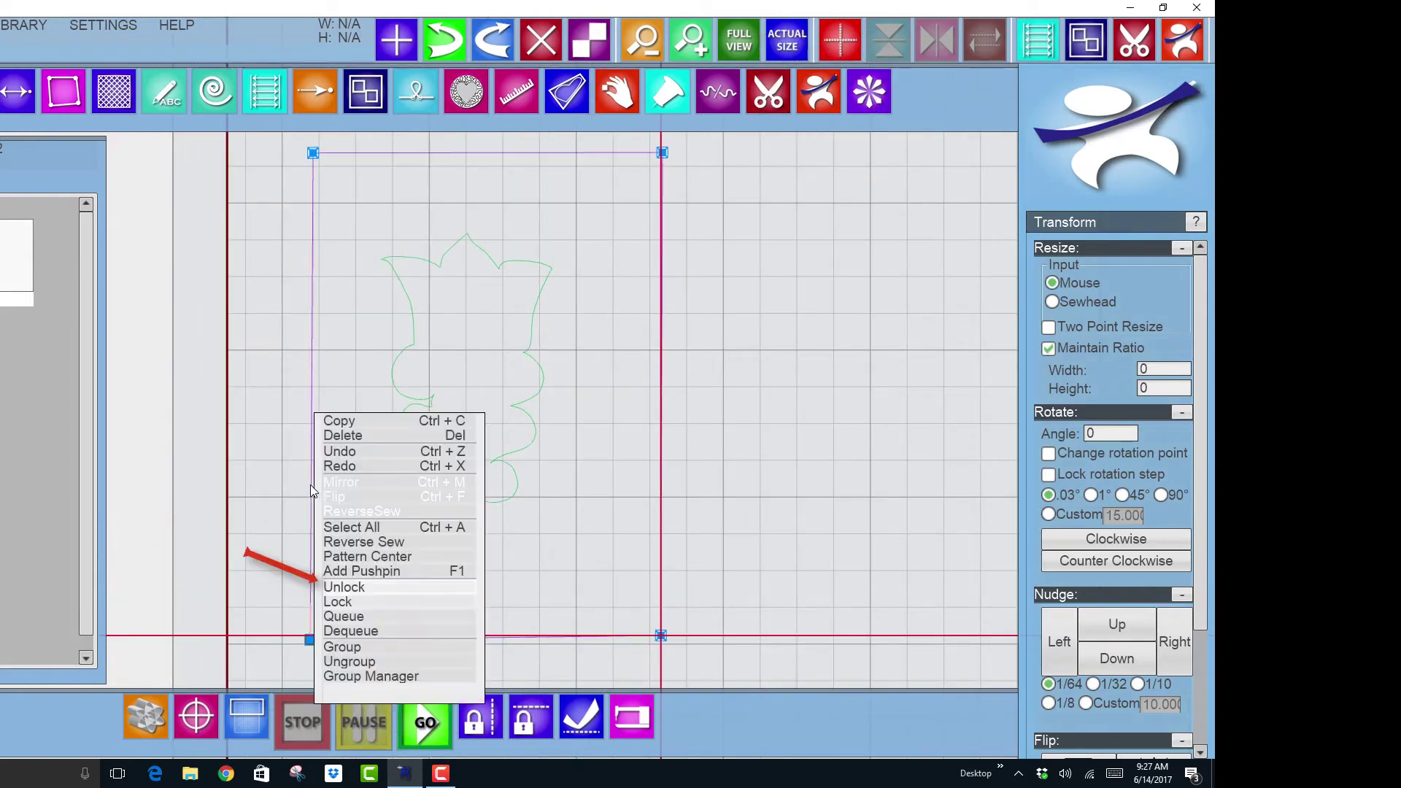
left_click(332, 587)
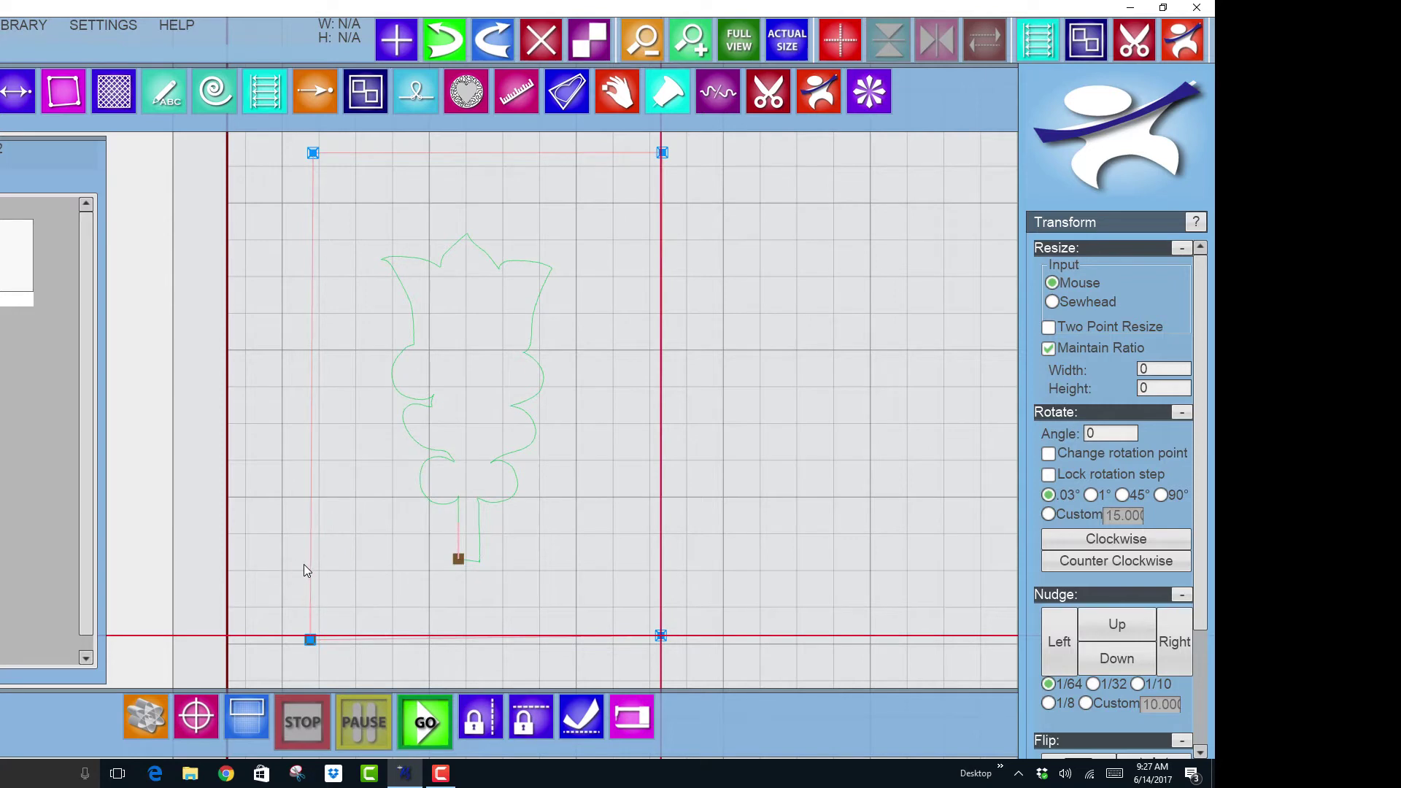
- Select the tulip design and add it to the sewing queue
left_click(308, 569)
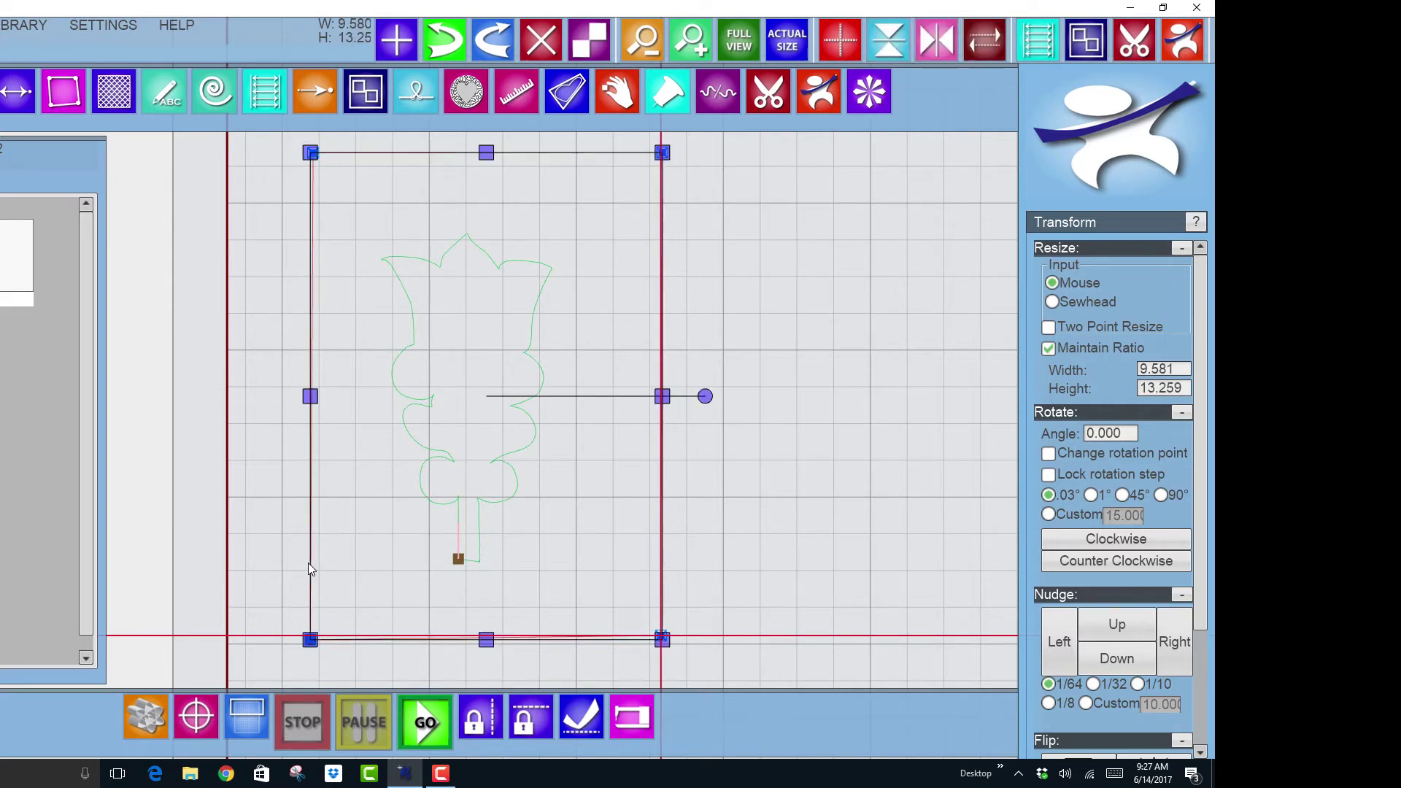
right_click(308, 563)
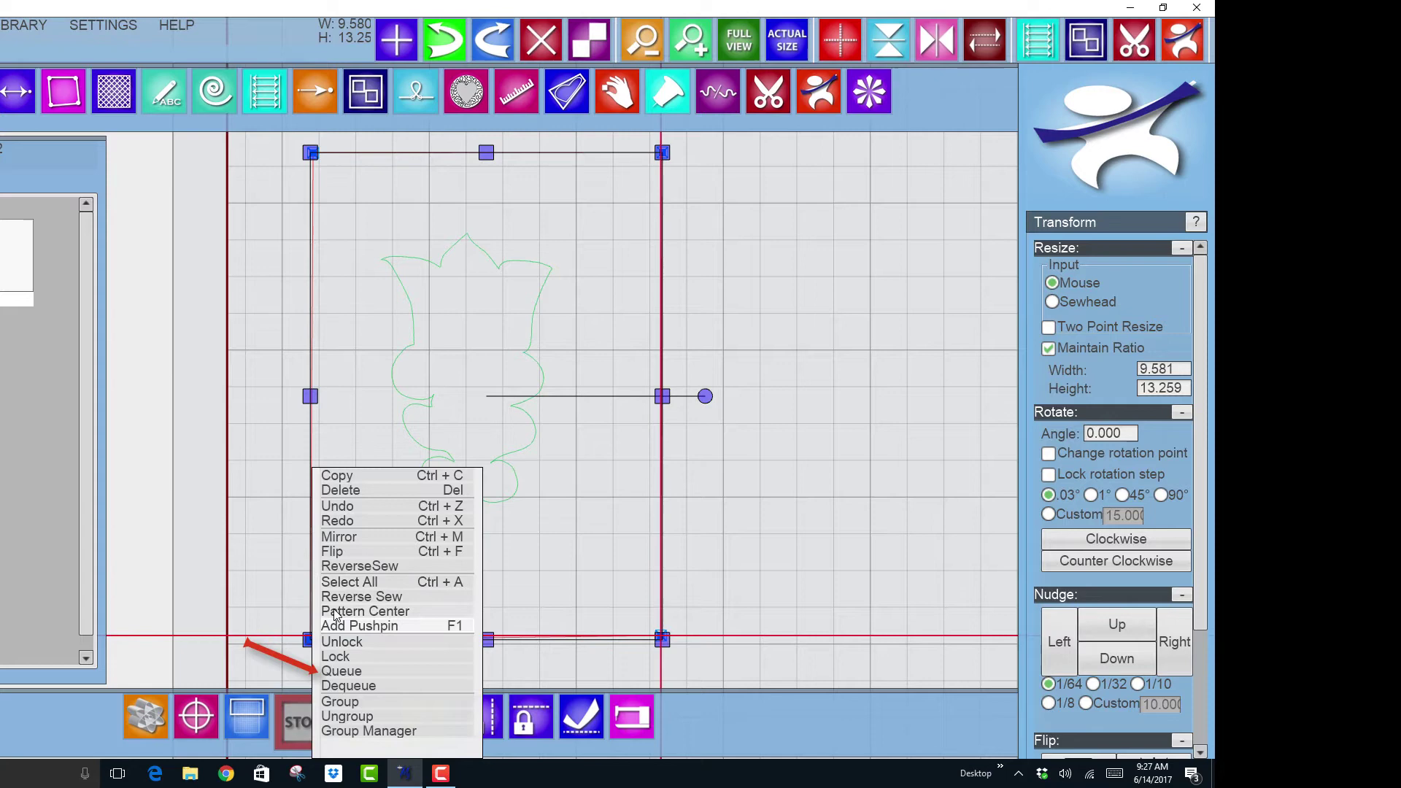
left_click(347, 672)
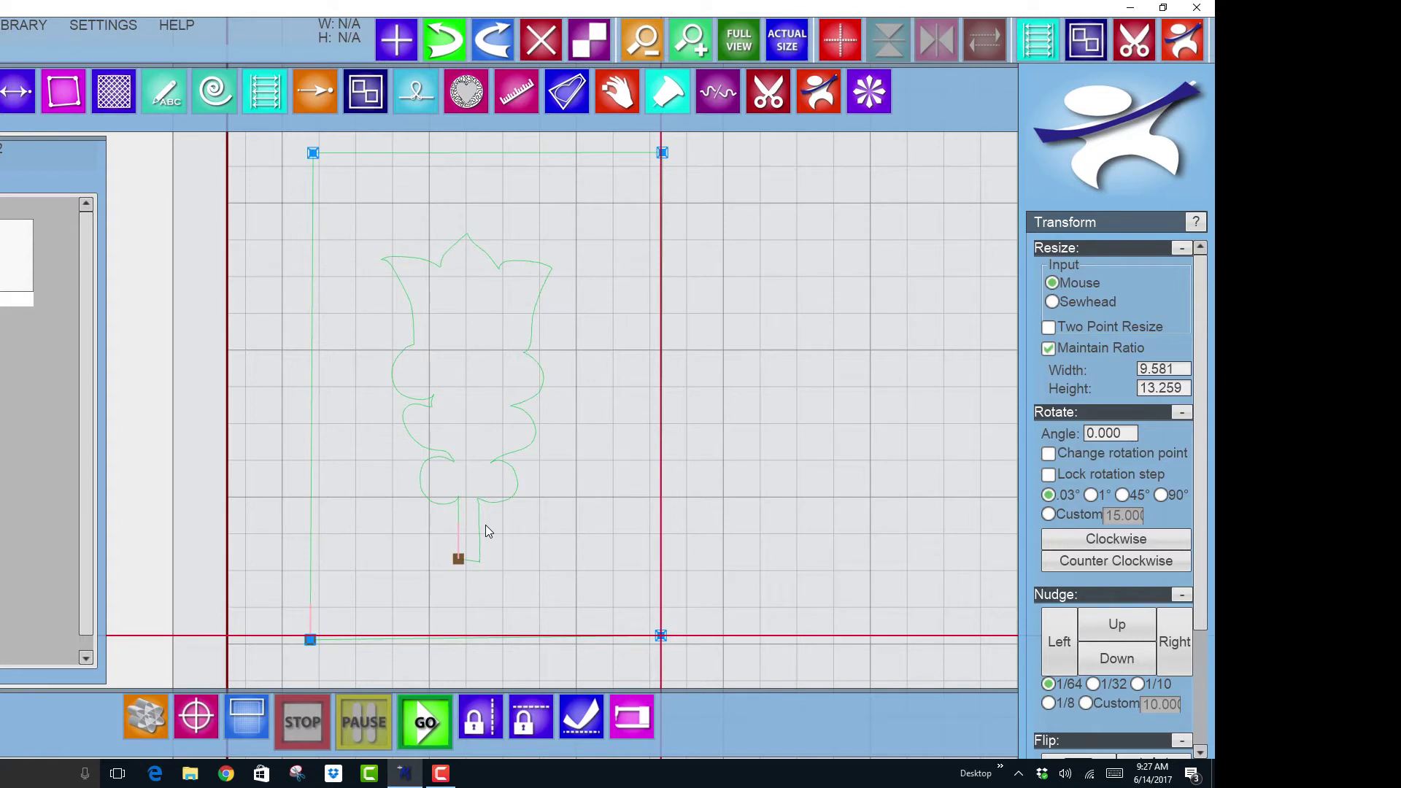
- Place the Atomic Block pattern over the tulip, sized 14.303 by 14.322 and centred
scroll(459, 488, "down", 1)
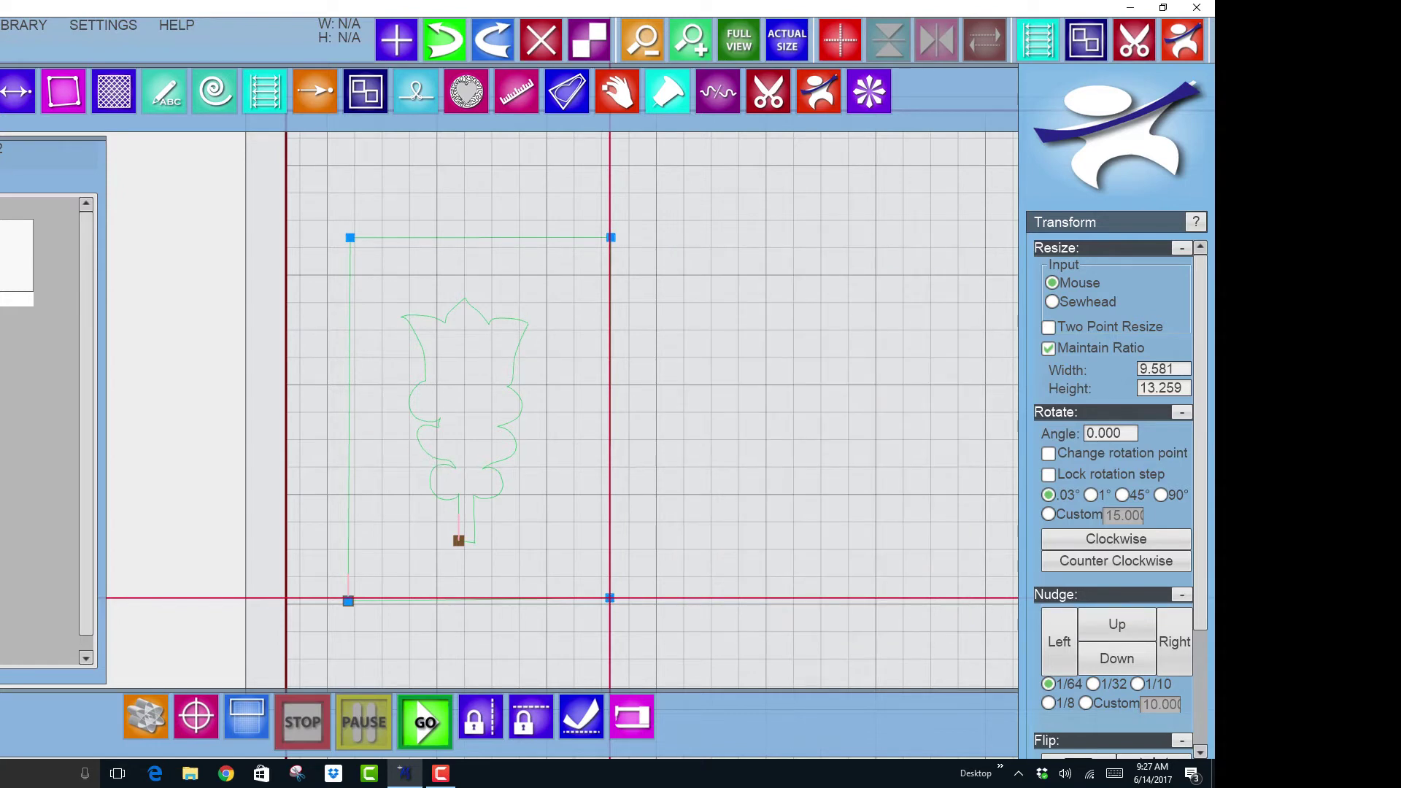
left_click_drag(236, 598, 405, 488)
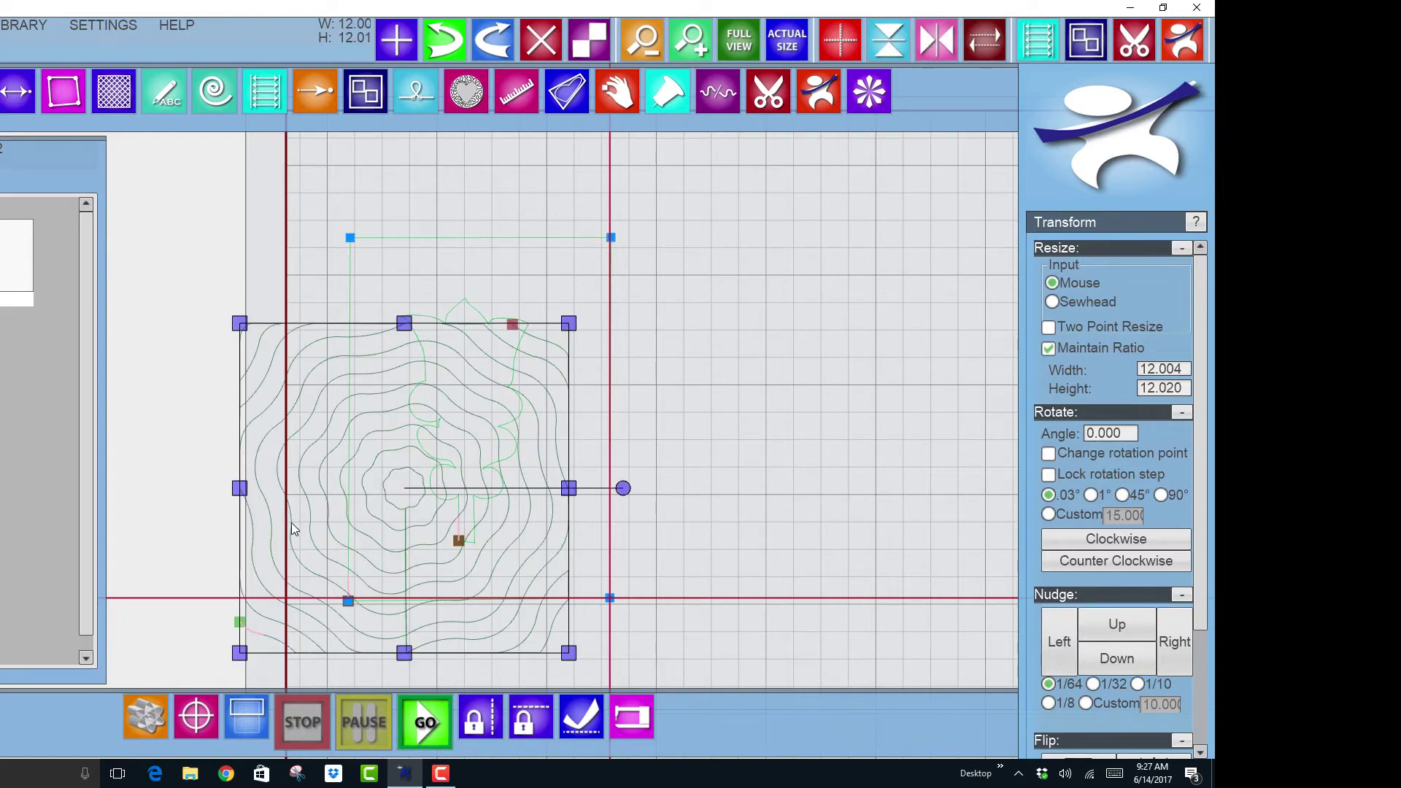
left_click_drag(291, 522, 359, 426)
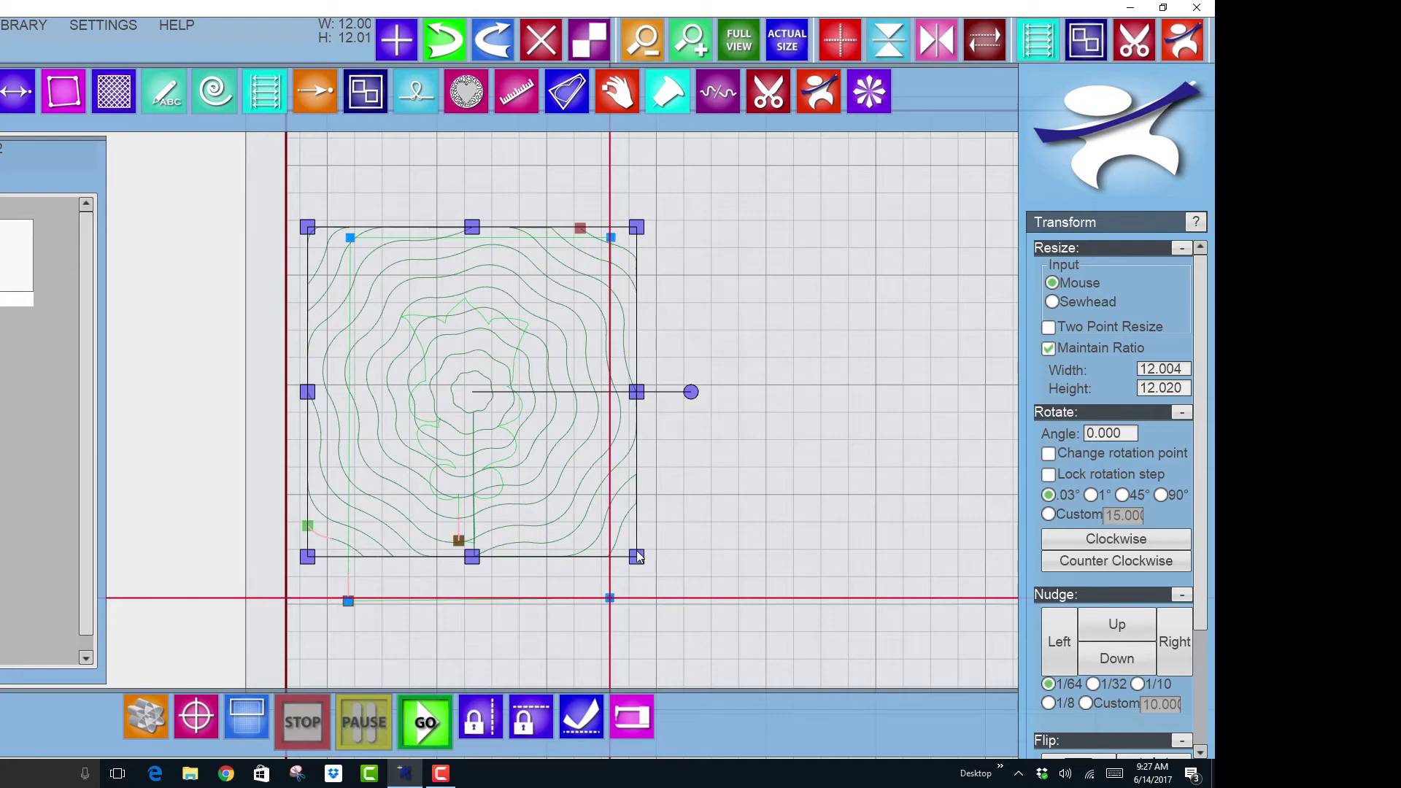
left_click_drag(638, 555, 619, 527)
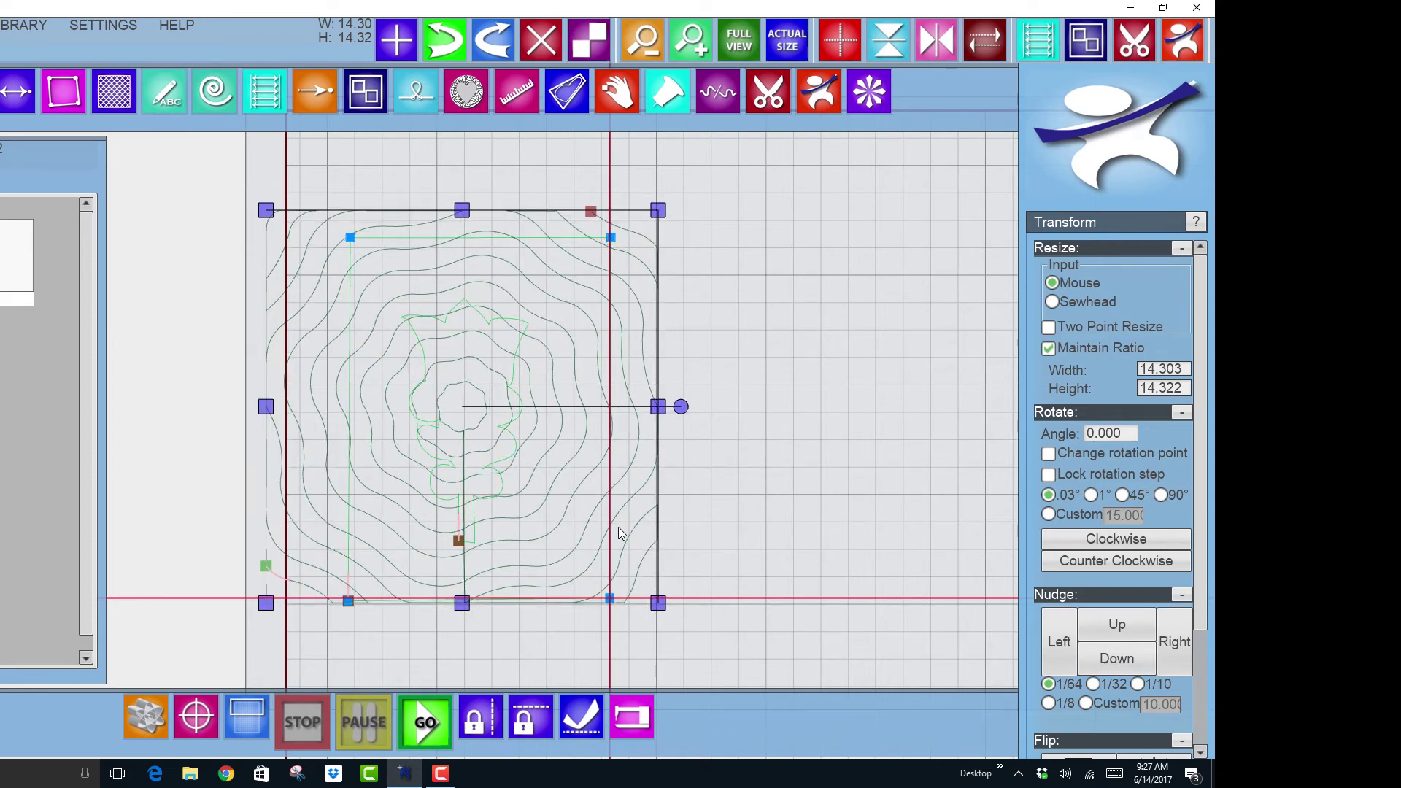
left_click_drag(619, 527, 624, 538)
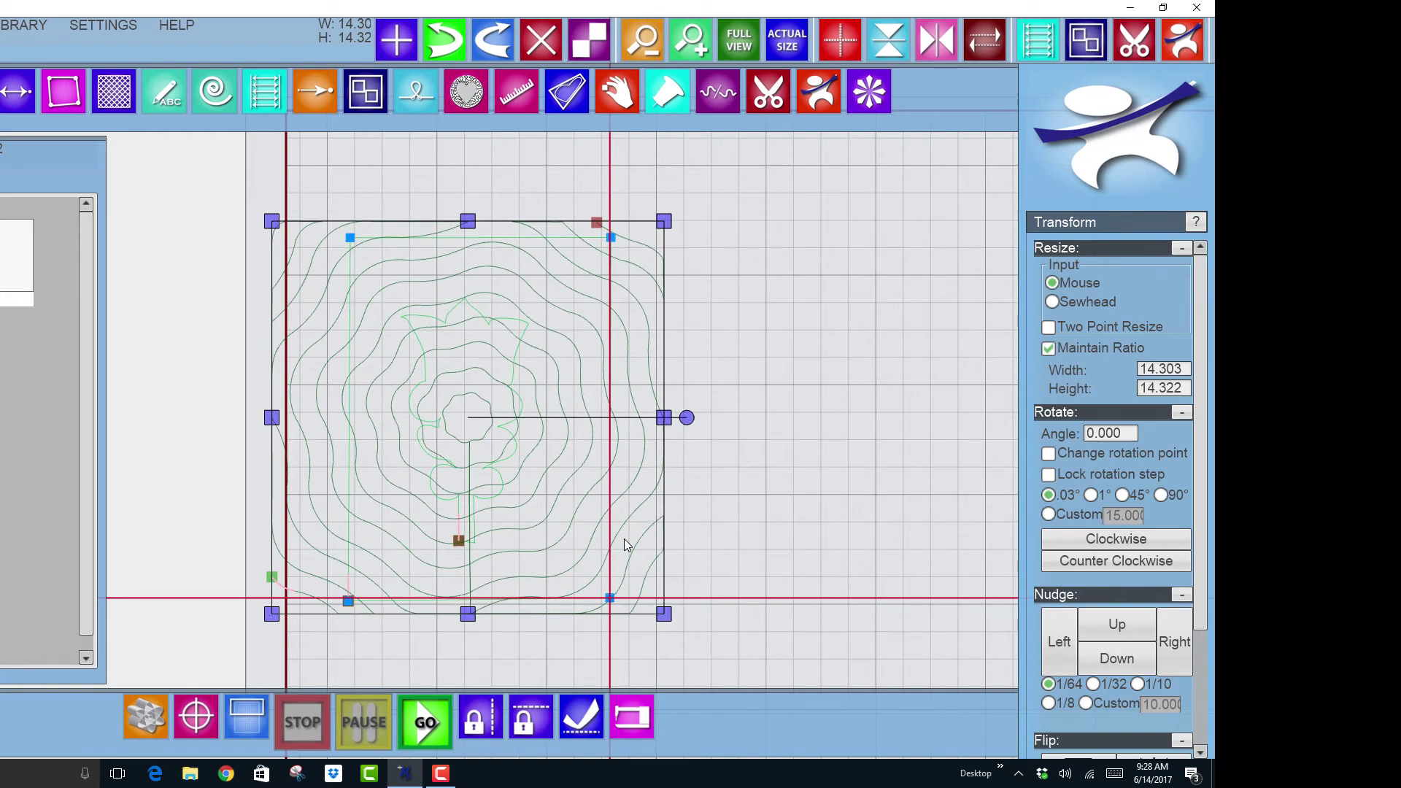
left_click_drag(624, 539, 625, 537)
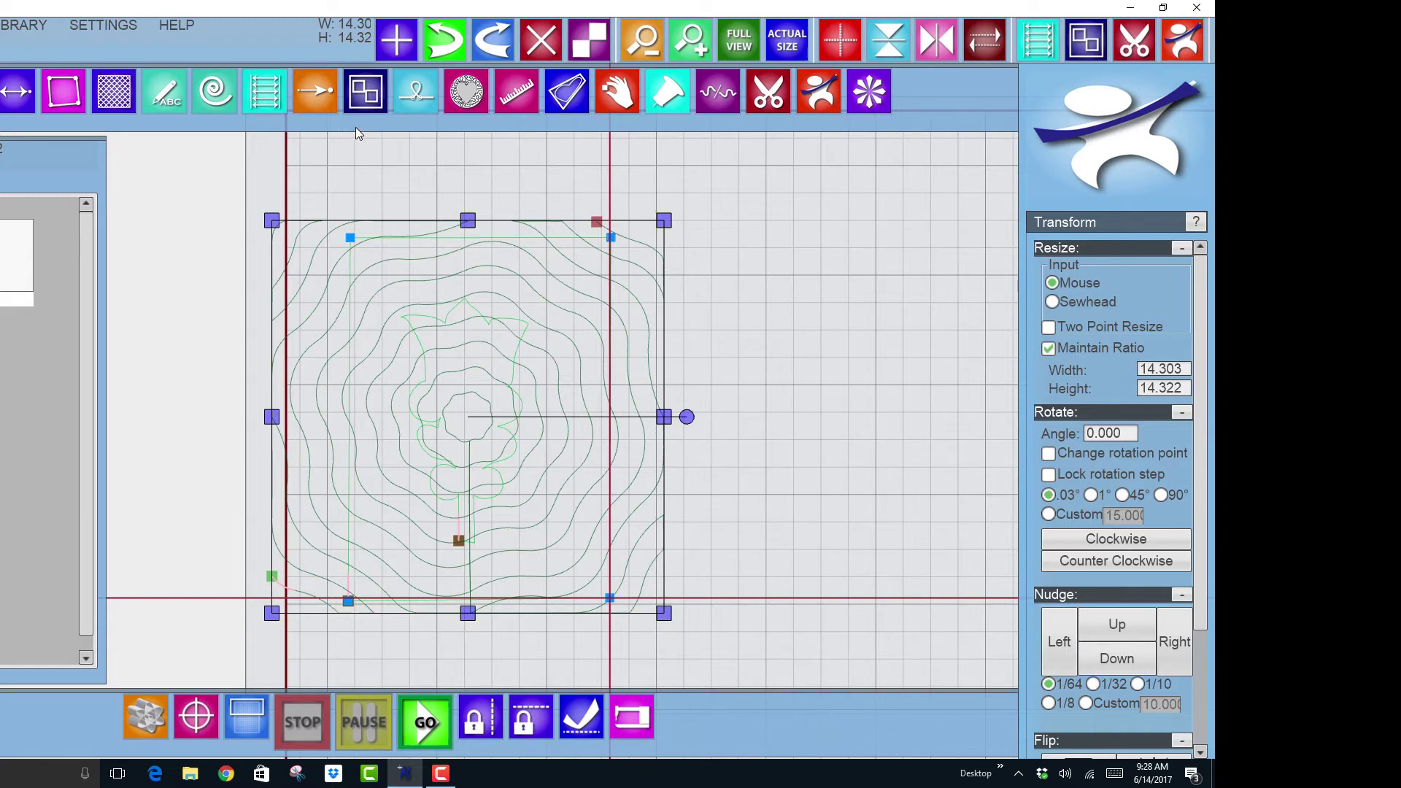
- Build a mask from the traced tulip drawing Draw1
left_click(460, 94)
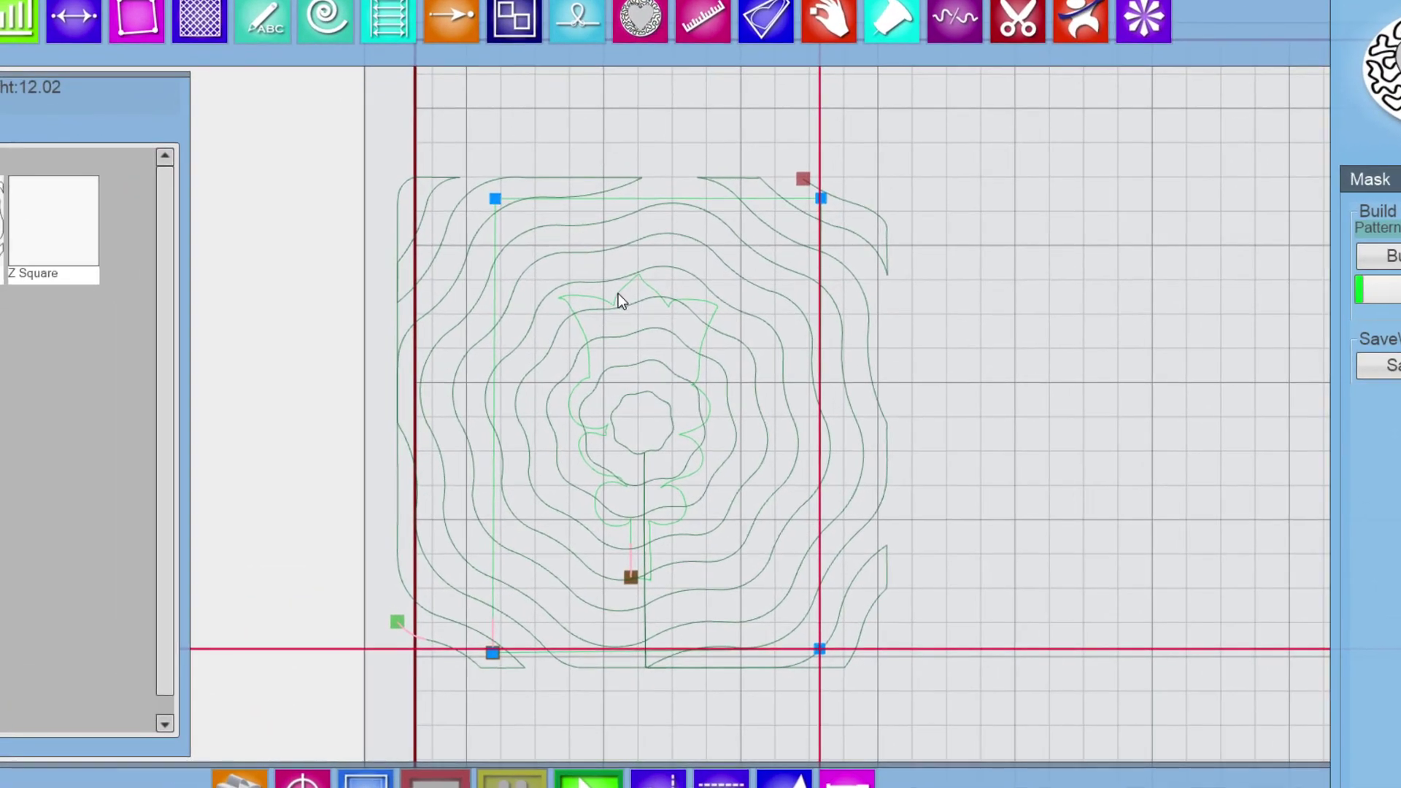
left_click(618, 293)
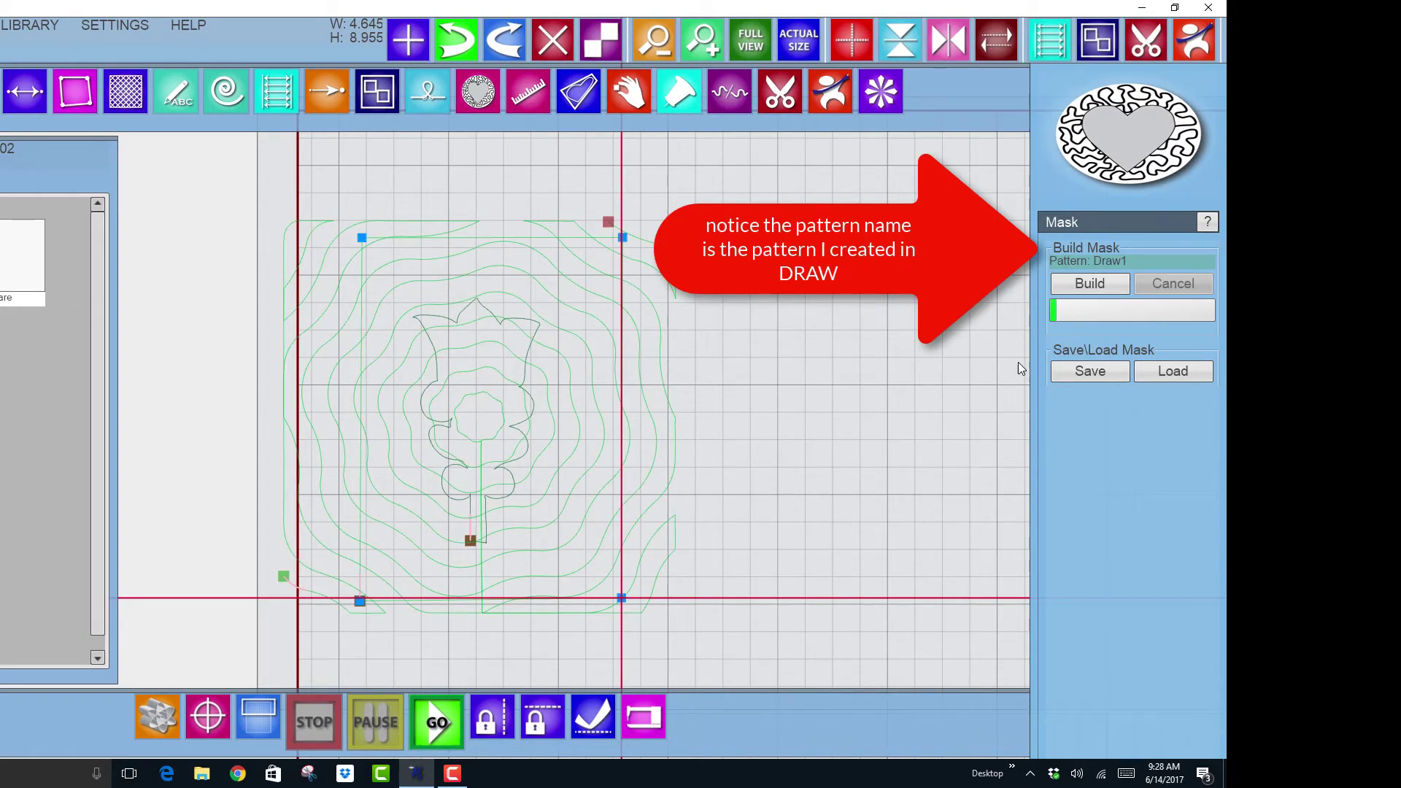
scroll(1028, 365, "up", 1)
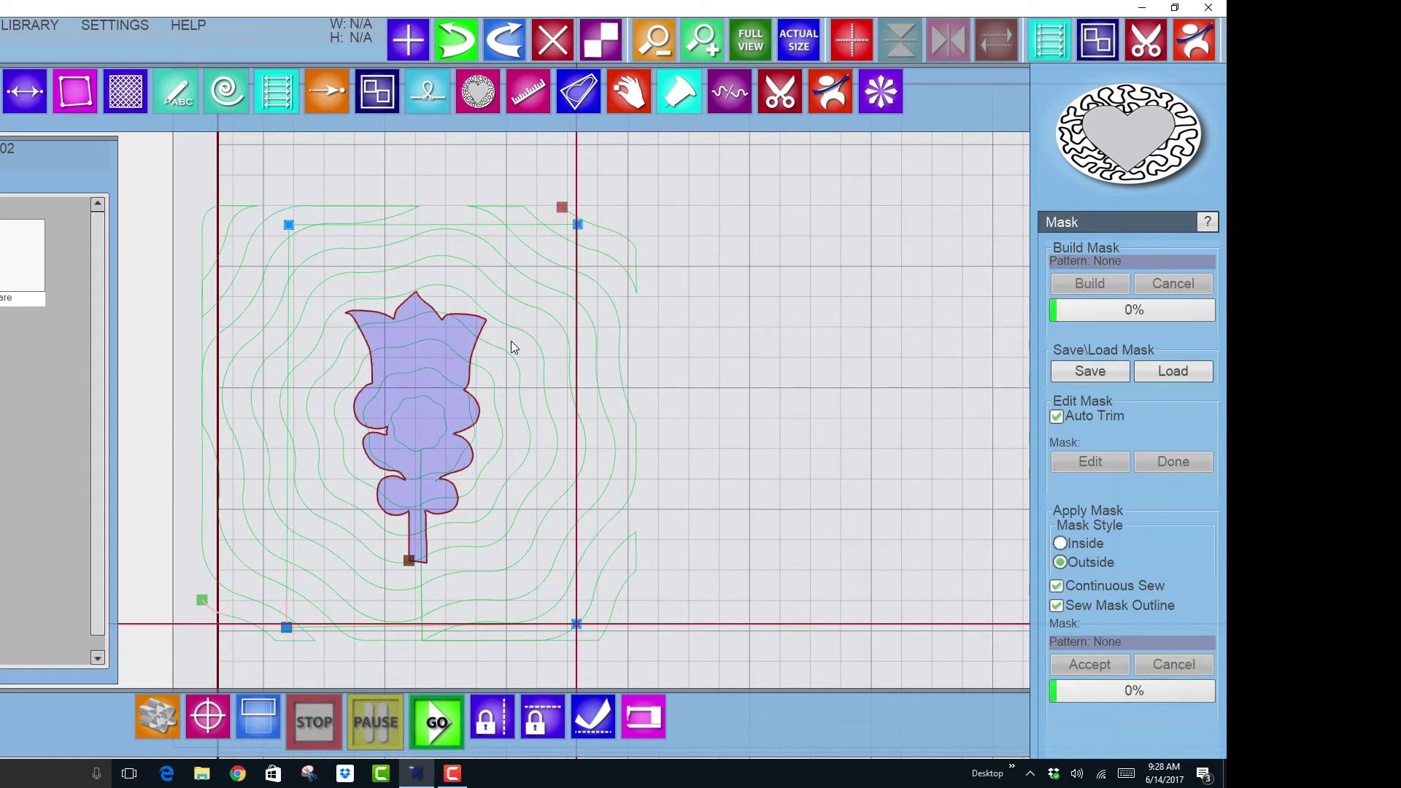
- Select the Draw1 mask on the Atomic Block pattern and set Mask Style to Inside
left_click(473, 348)
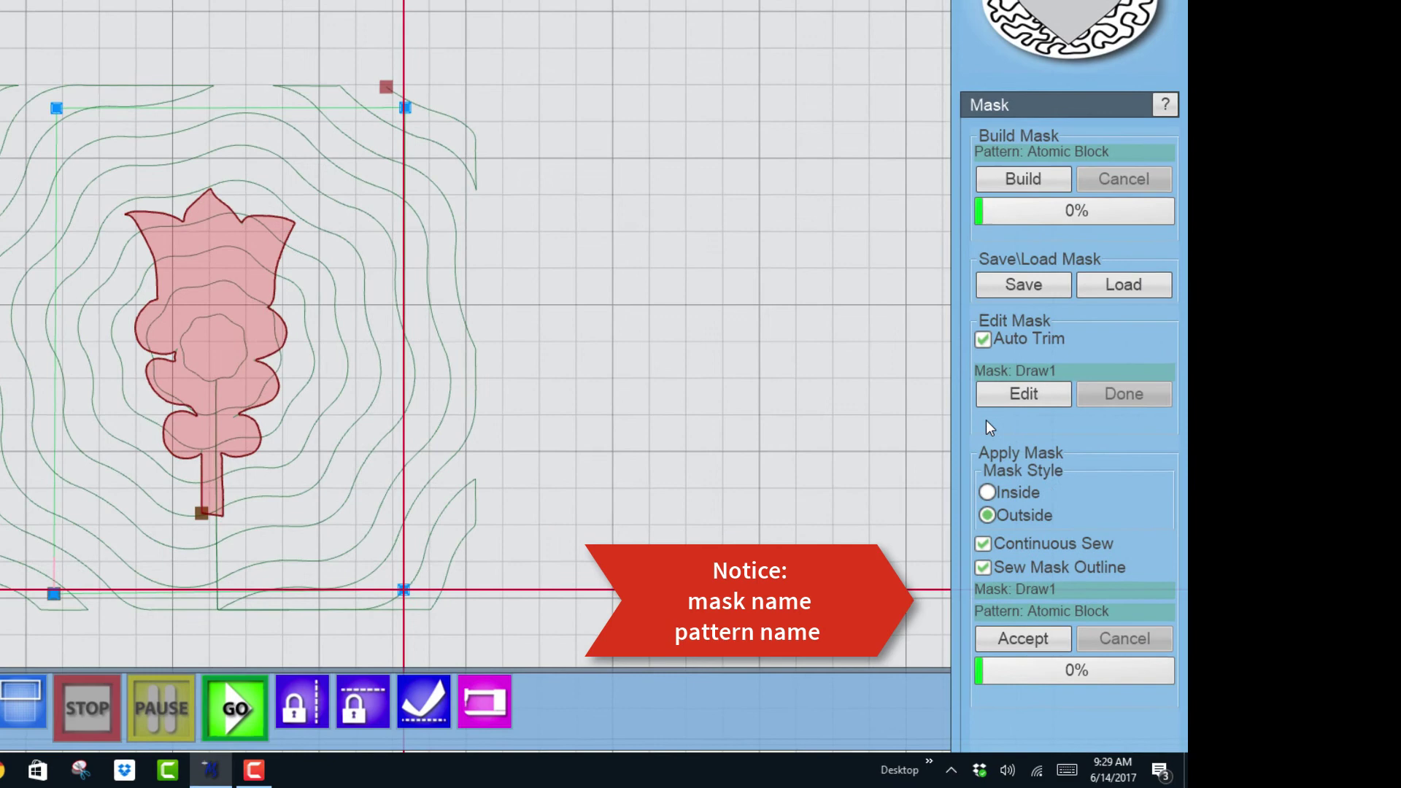
left_click(972, 482)
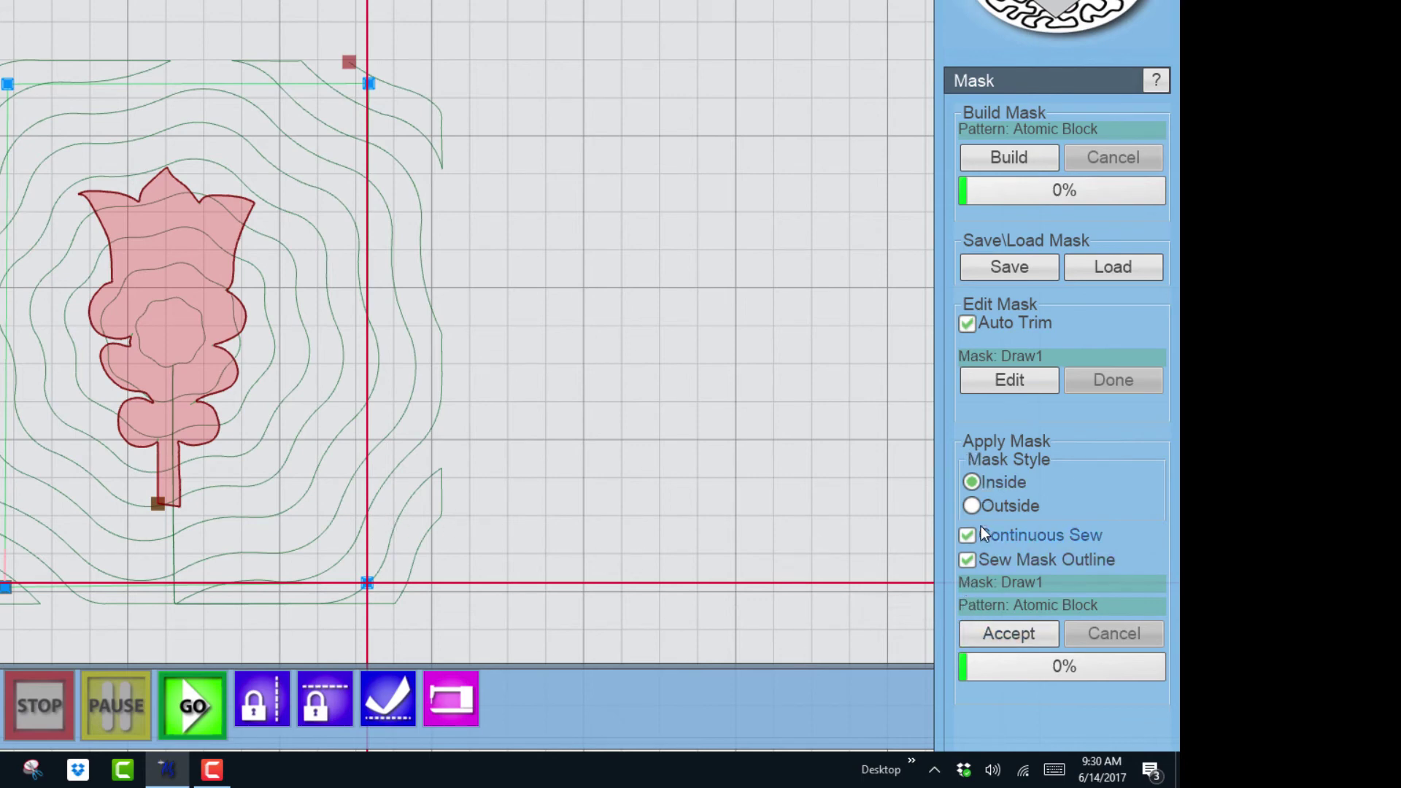
- Accept the mask so Atomic Block lines are clipped out of the tulip
left_click(983, 632)
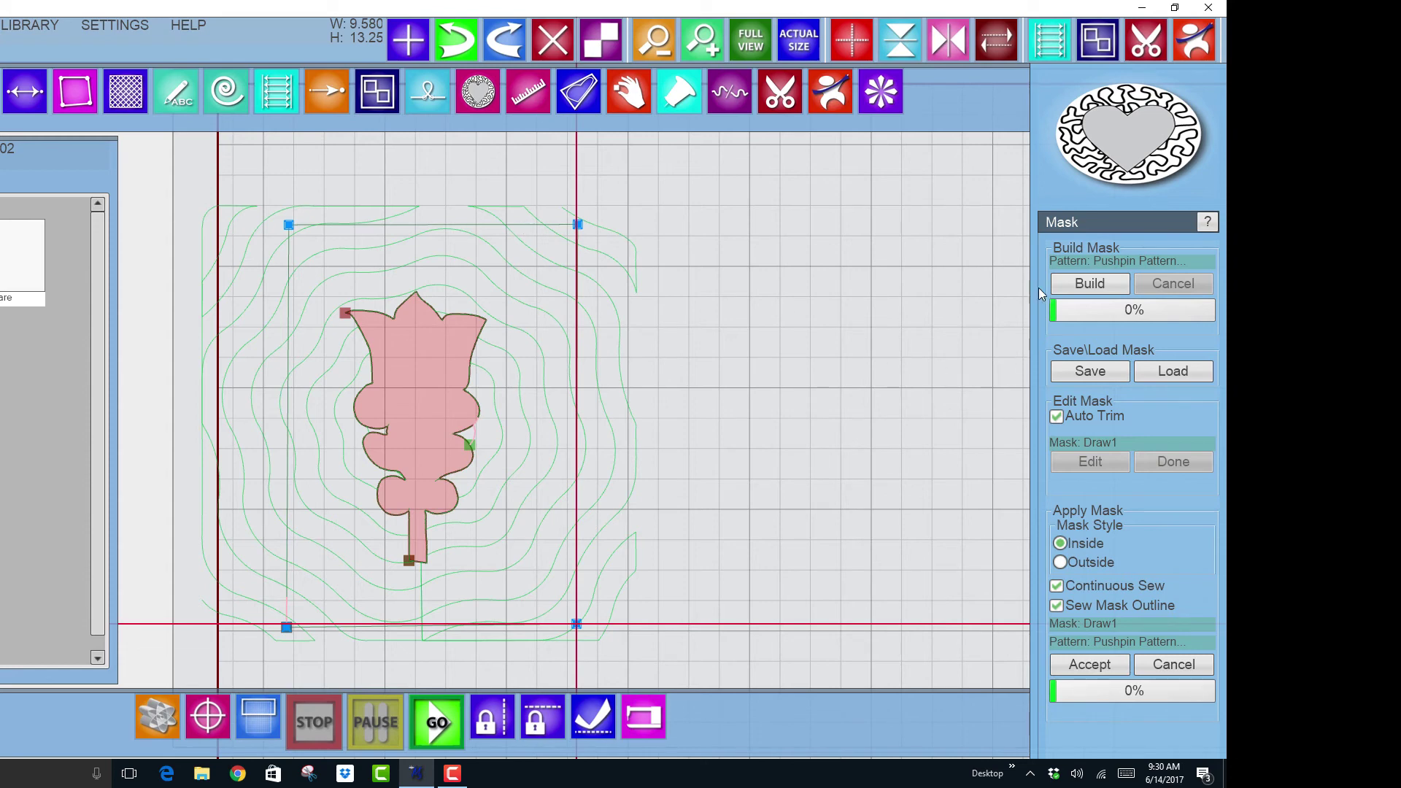
- Build a rectangle mask from the pushpin block outline and set its mask style to Outside
left_click(1082, 282)
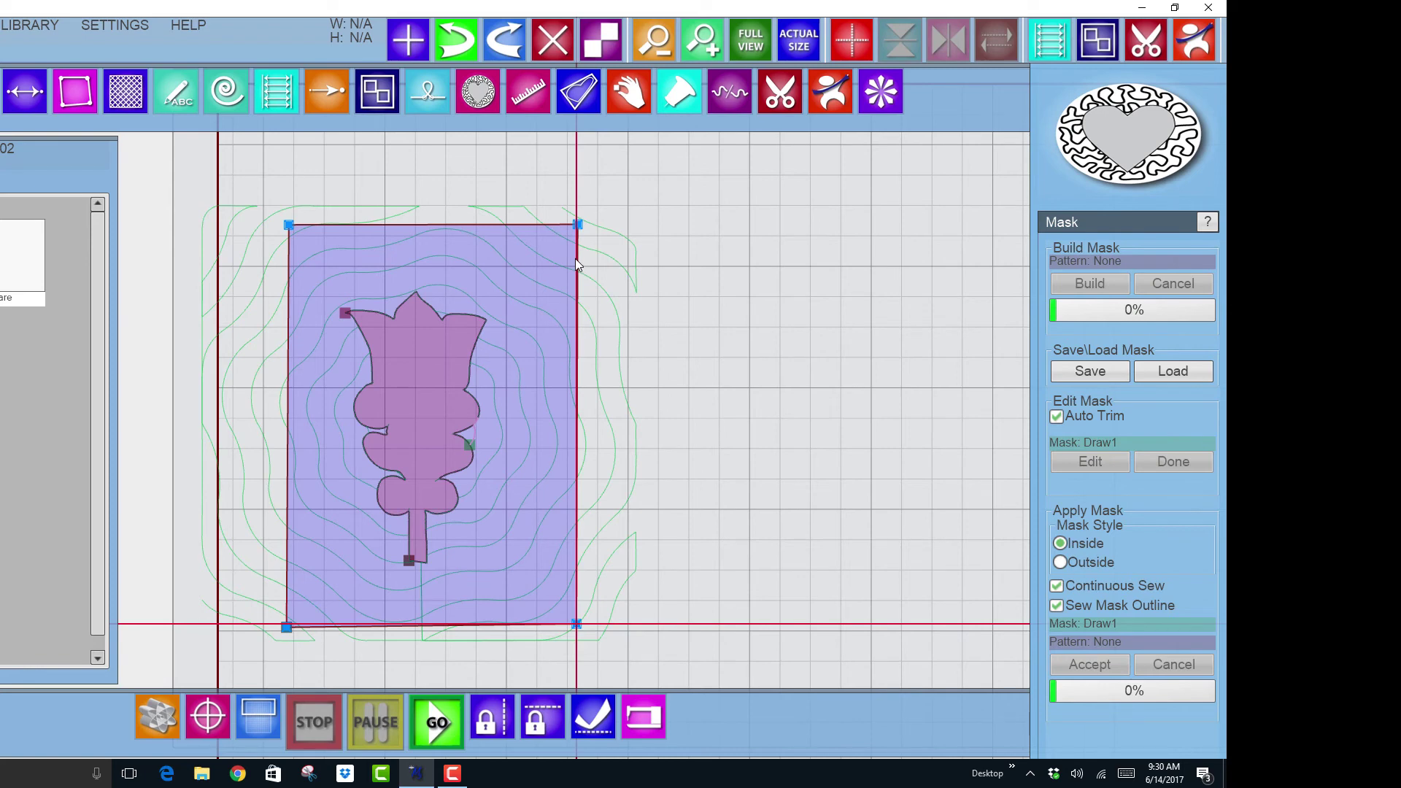
left_click(575, 261)
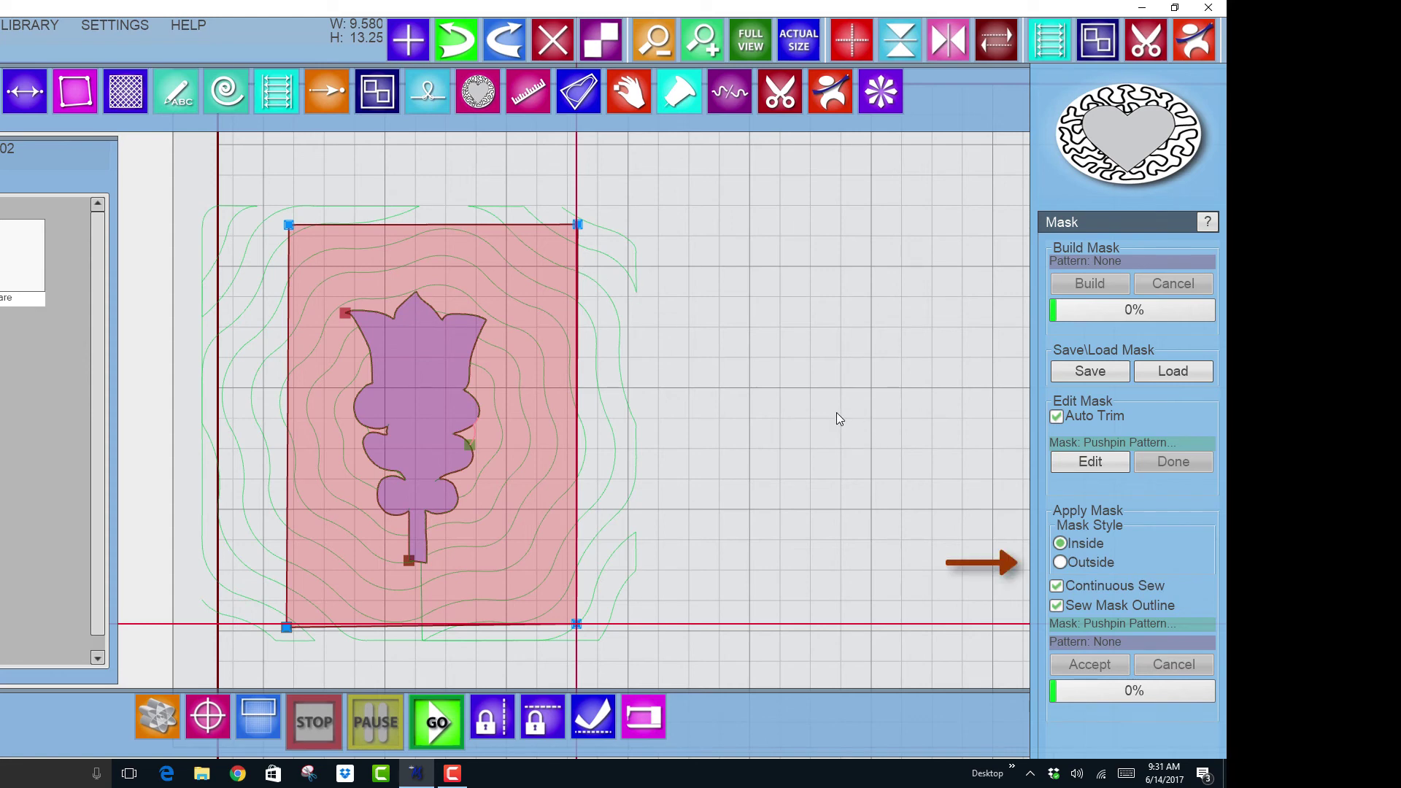
left_click(1062, 562)
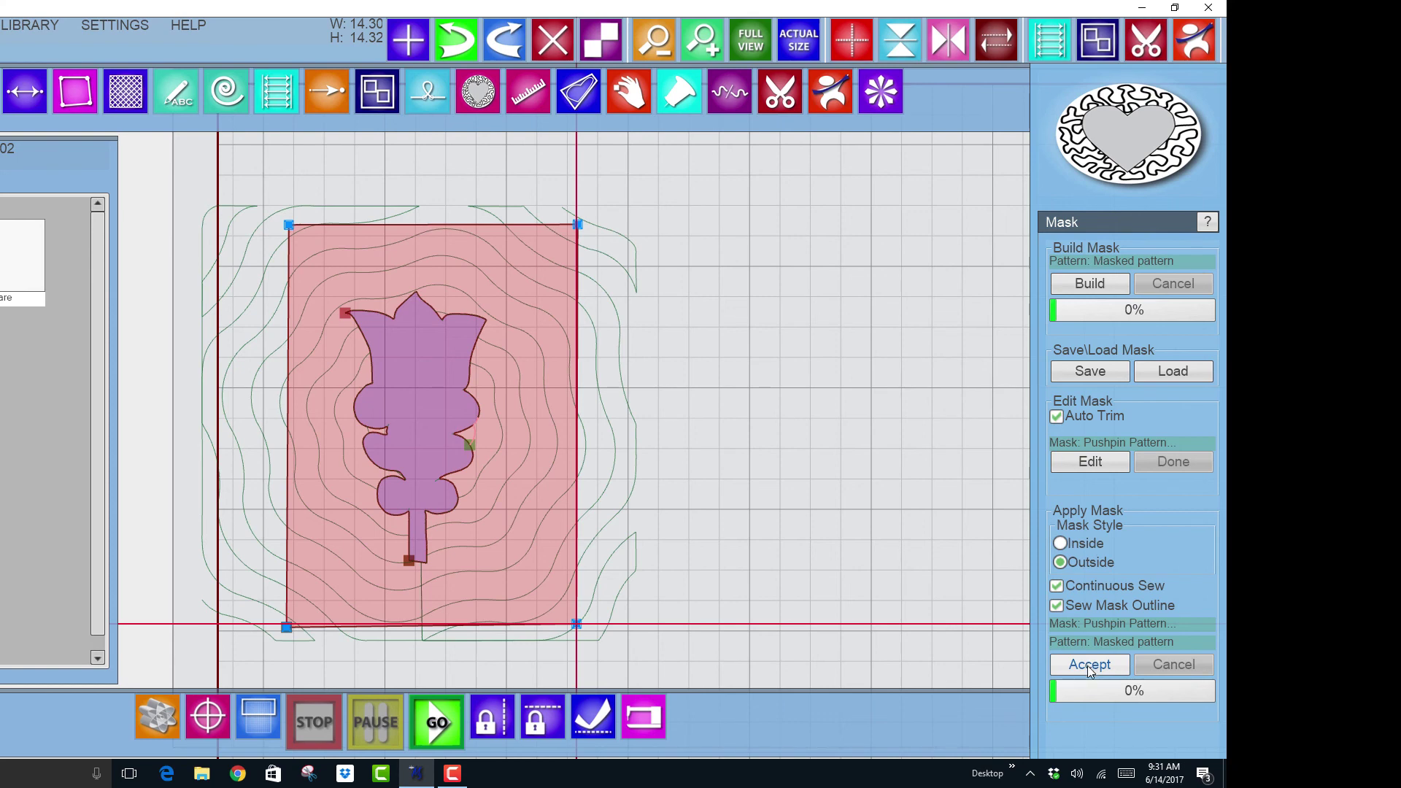
- Accept the Outside mask to trim the wavy lines to the pushpin block, then select the result with Transform
left_click(1090, 666)
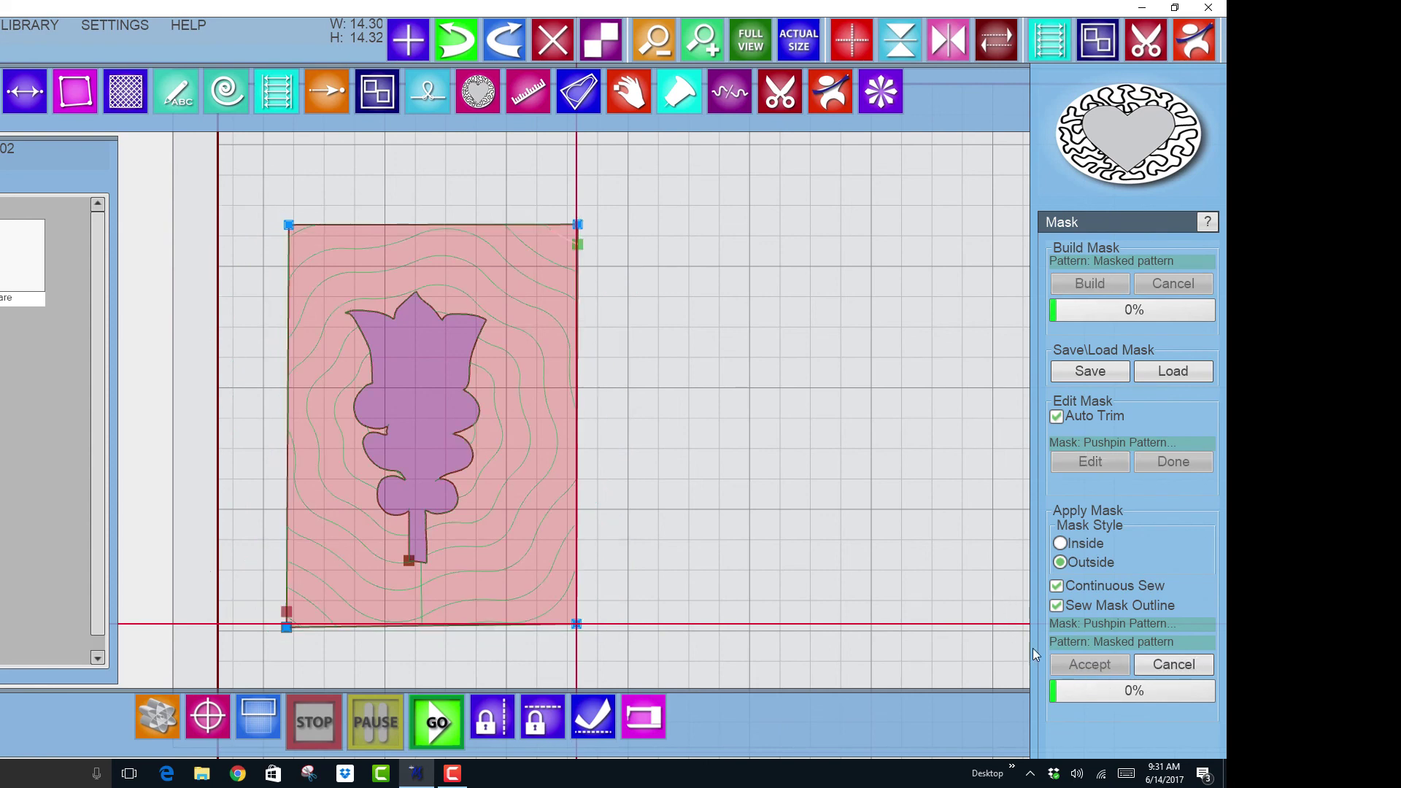
left_click(1189, 41)
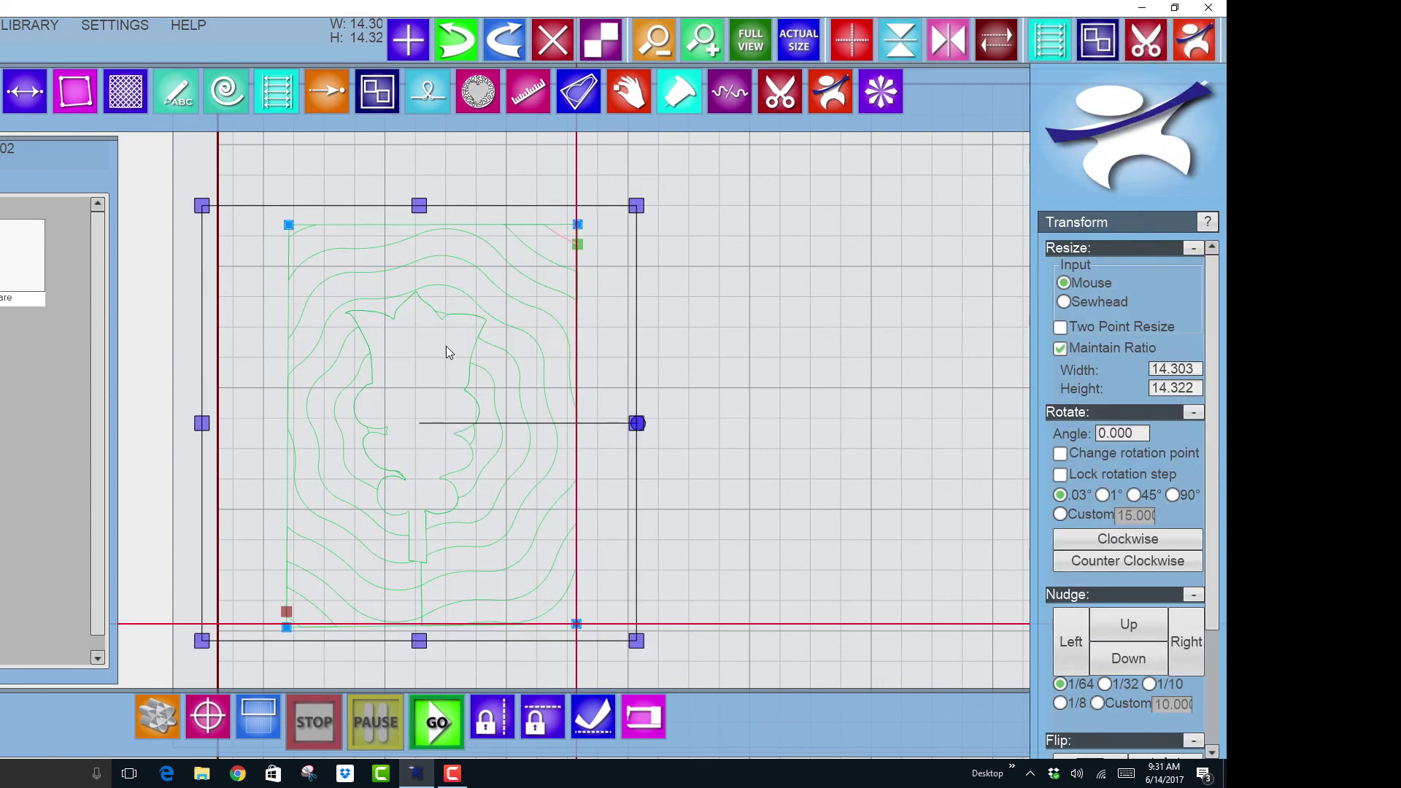
scroll(441, 339, "up", 1)
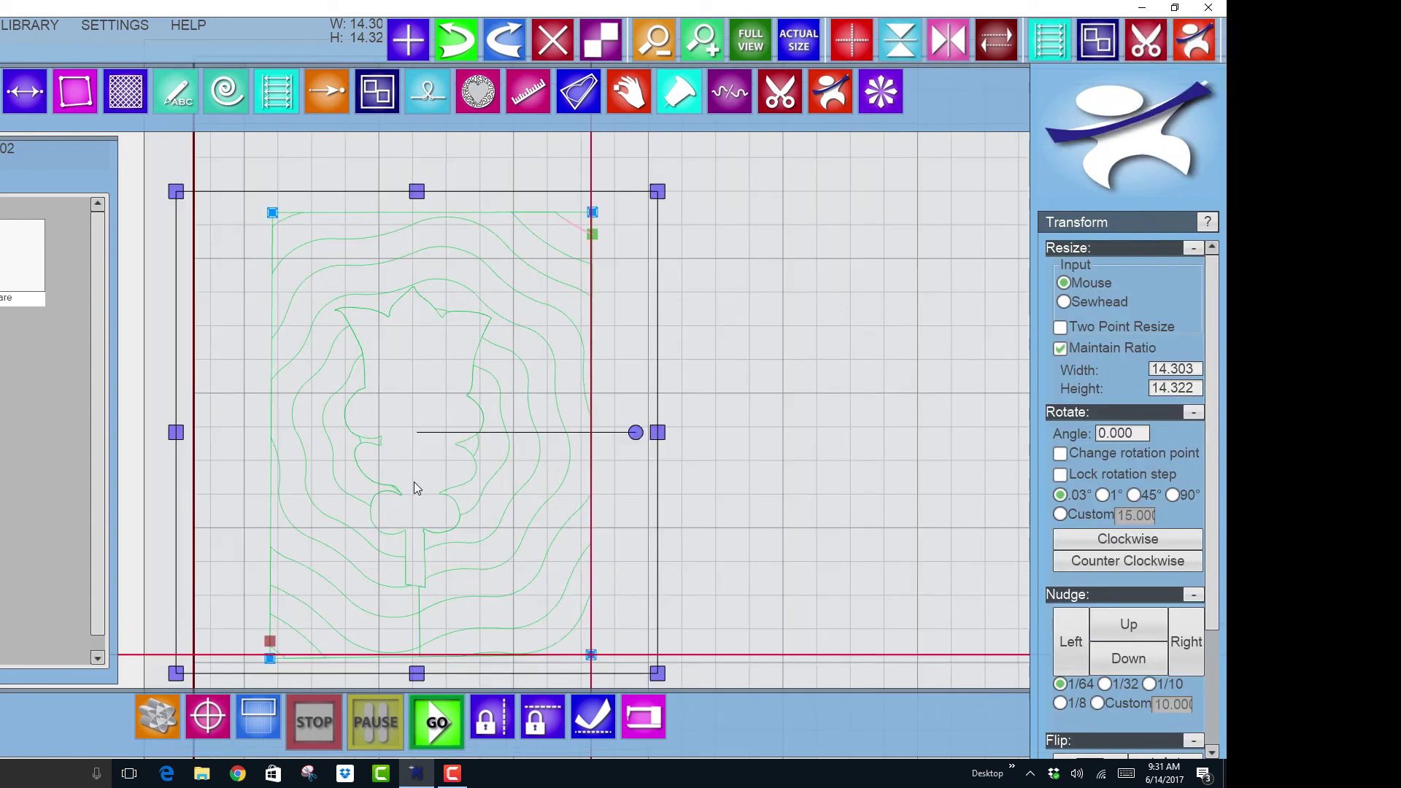